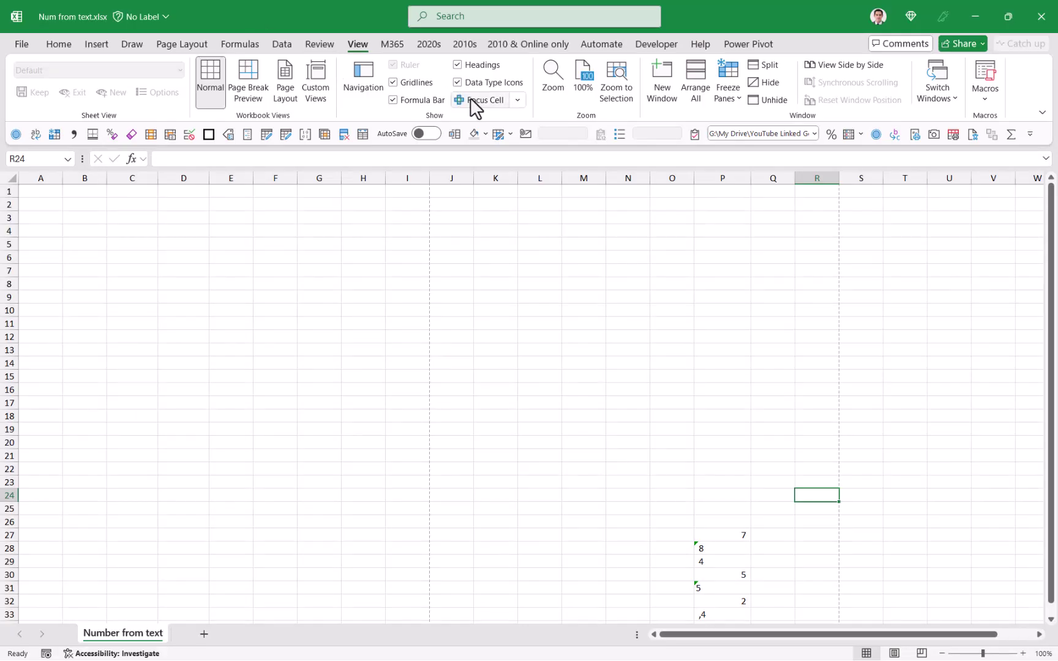
Step: Turn on Focus Cell highlighting and select cell P25 above the number list
click(473, 102)
click(728, 512)
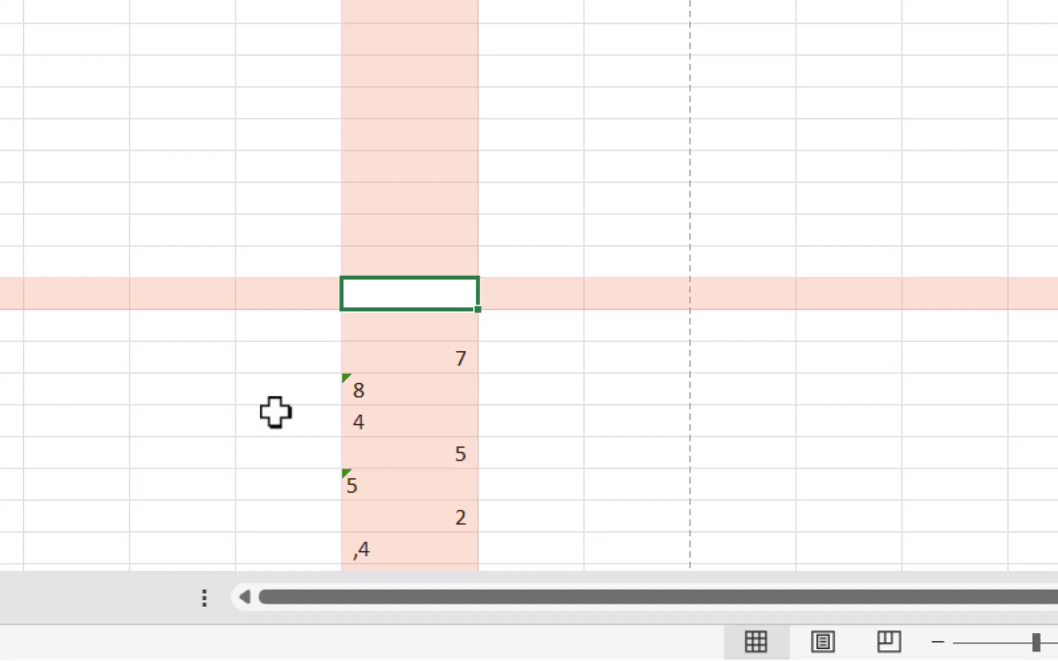
Step: Convert the text-stored 8 in P28 to a number with Convert to Number
click(374, 397)
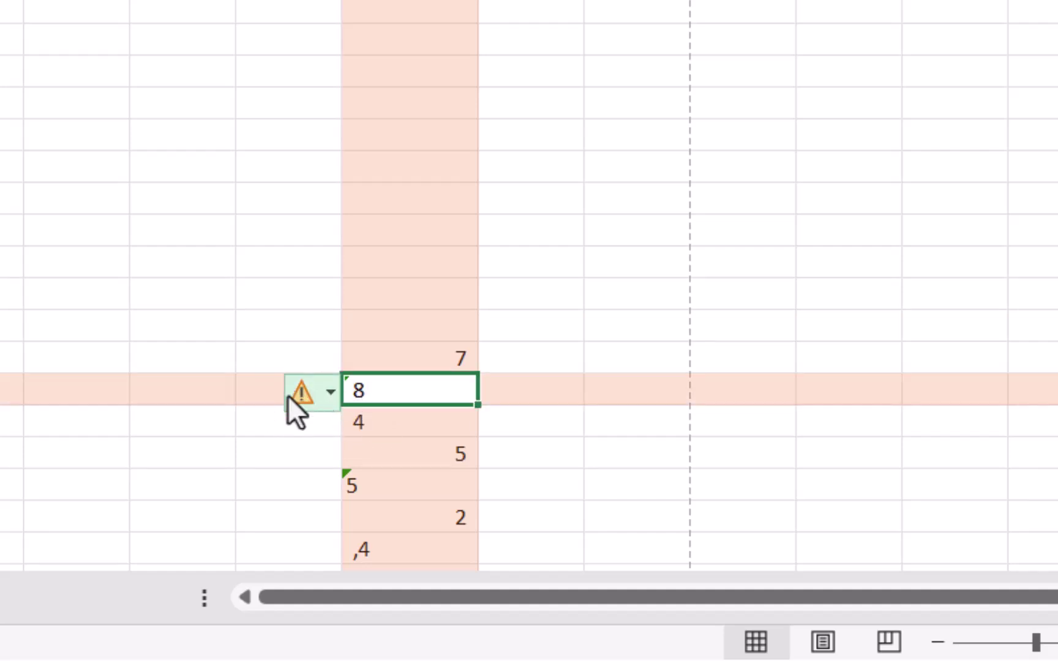
click(321, 397)
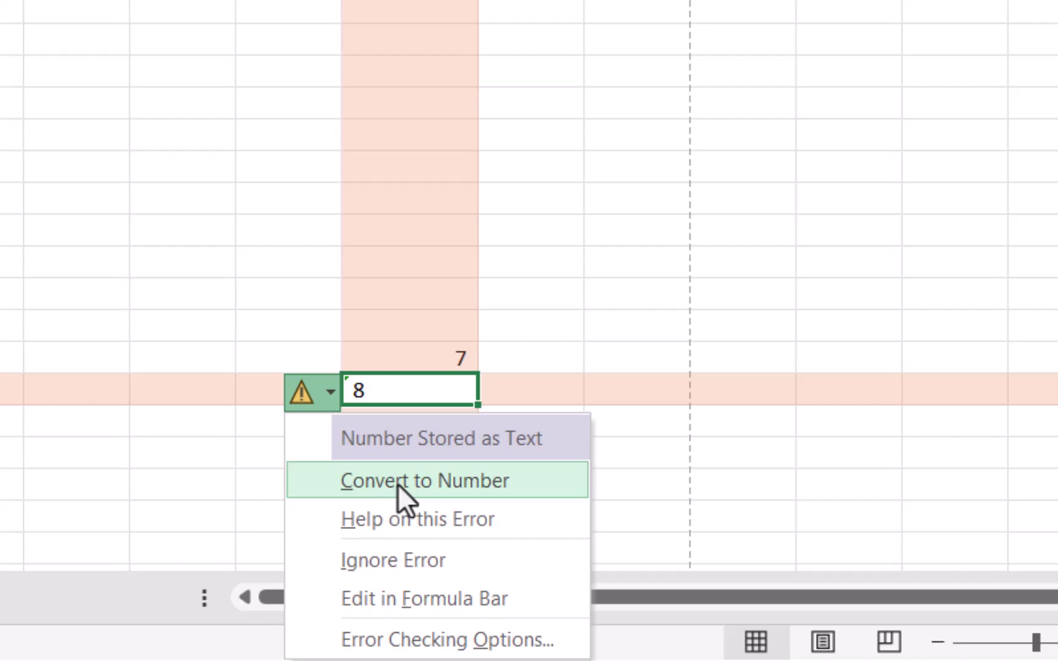
click(454, 481)
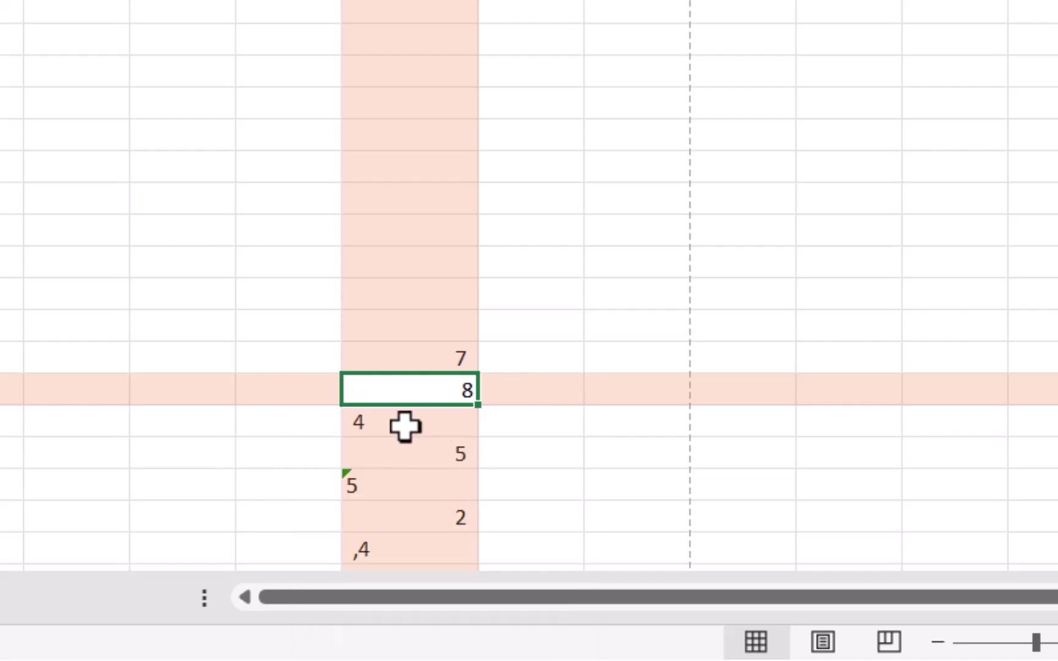
click(614, 430)
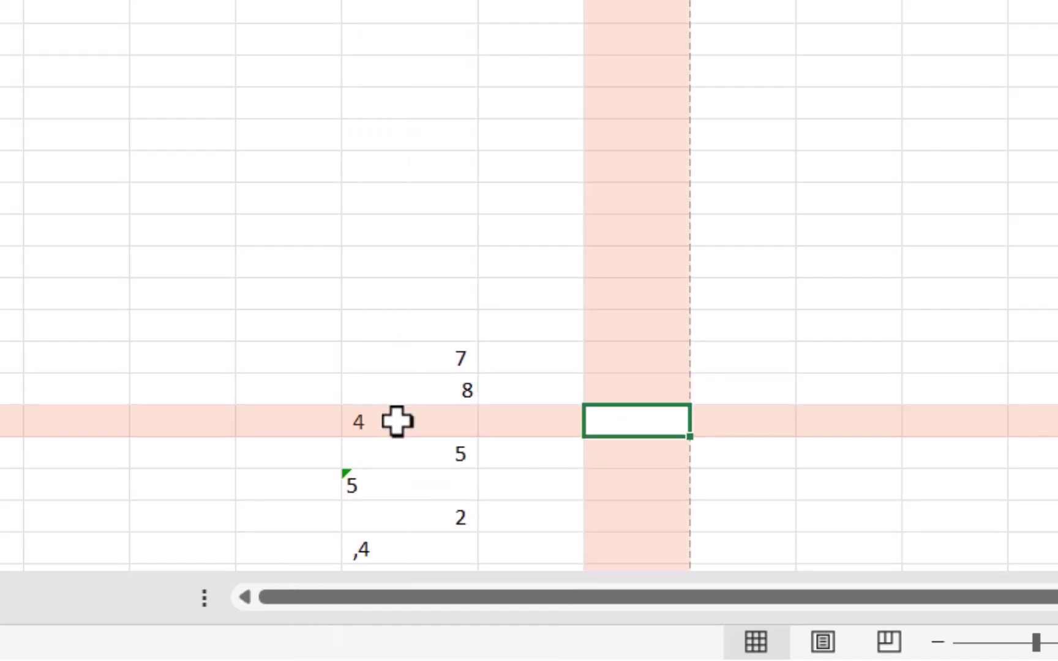
Step: Select the 5 and 2 cells, then the 2 and ',4' cells, then deselect
click(527, 363)
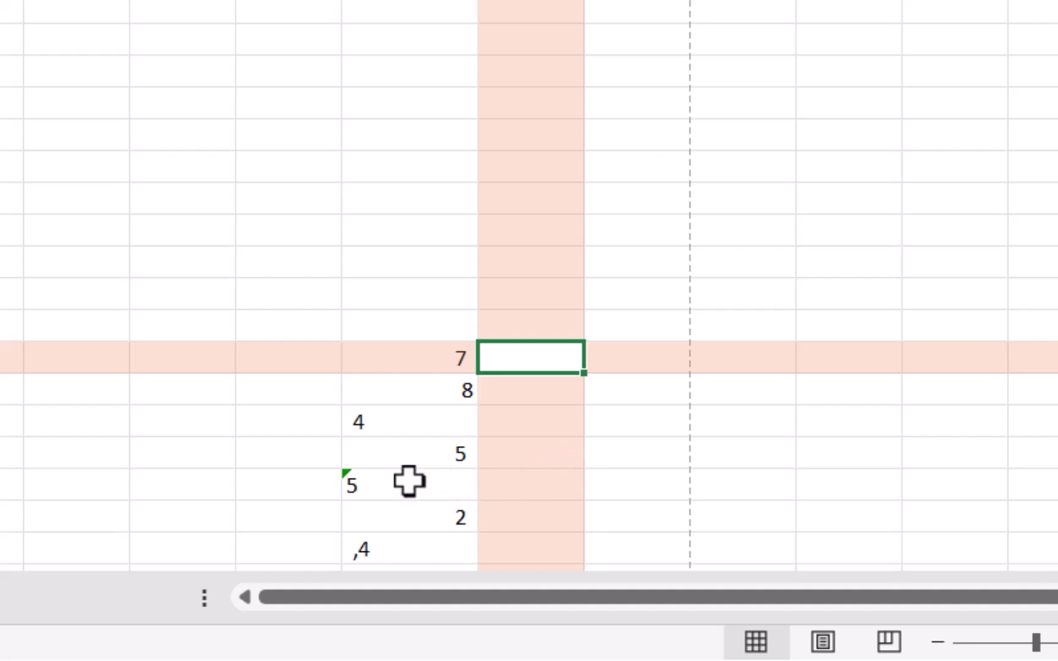
drag(405, 484, 425, 516)
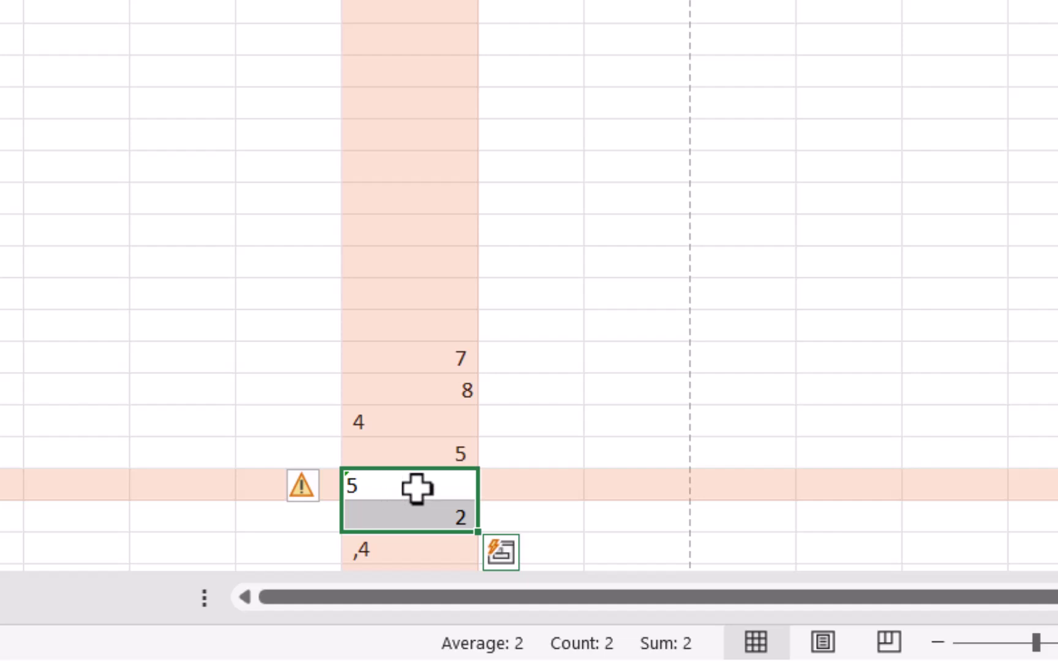
drag(425, 545, 422, 524)
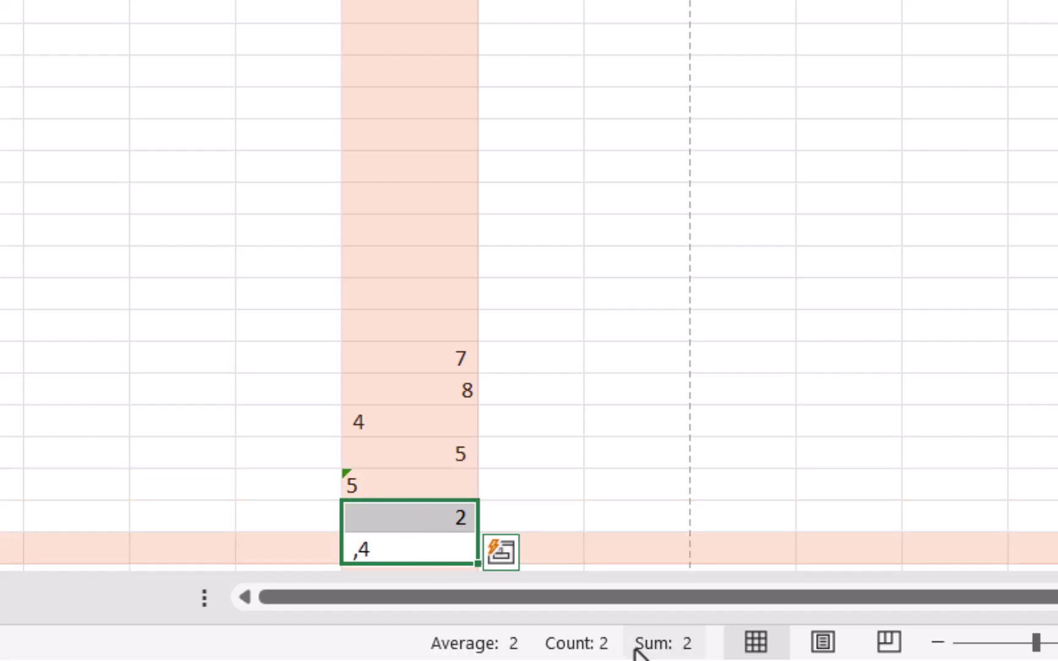
click(614, 493)
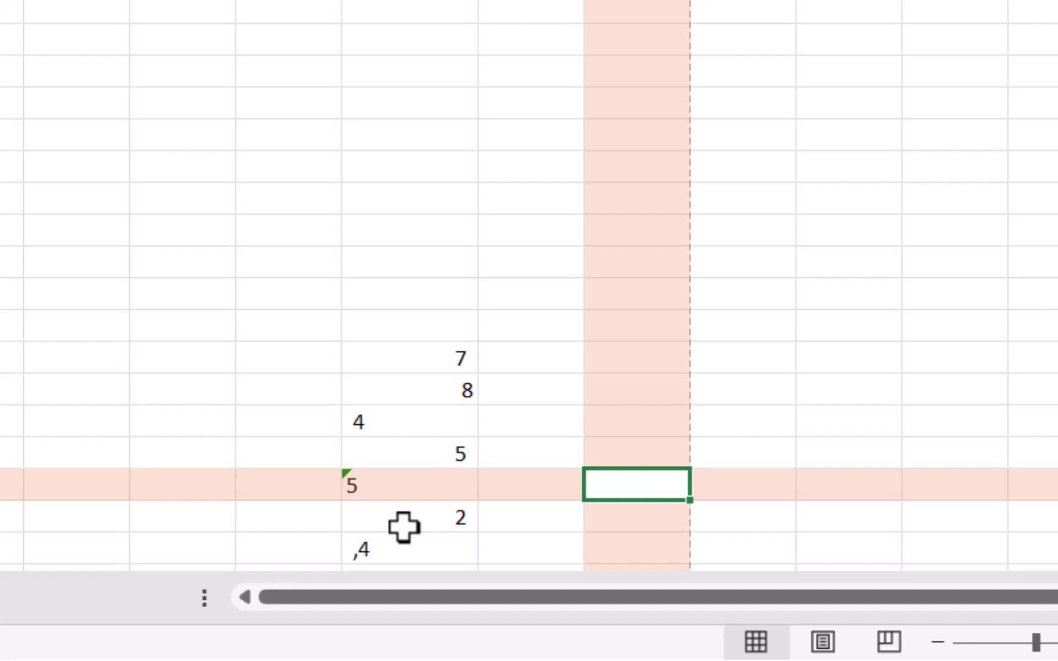
click(405, 197)
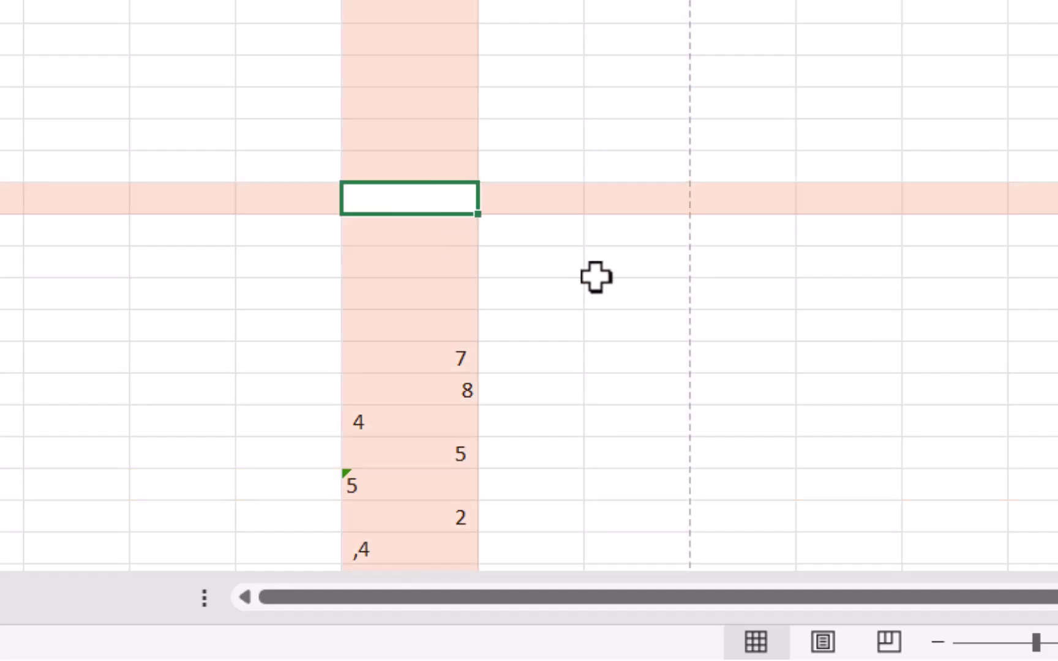
click(542, 354)
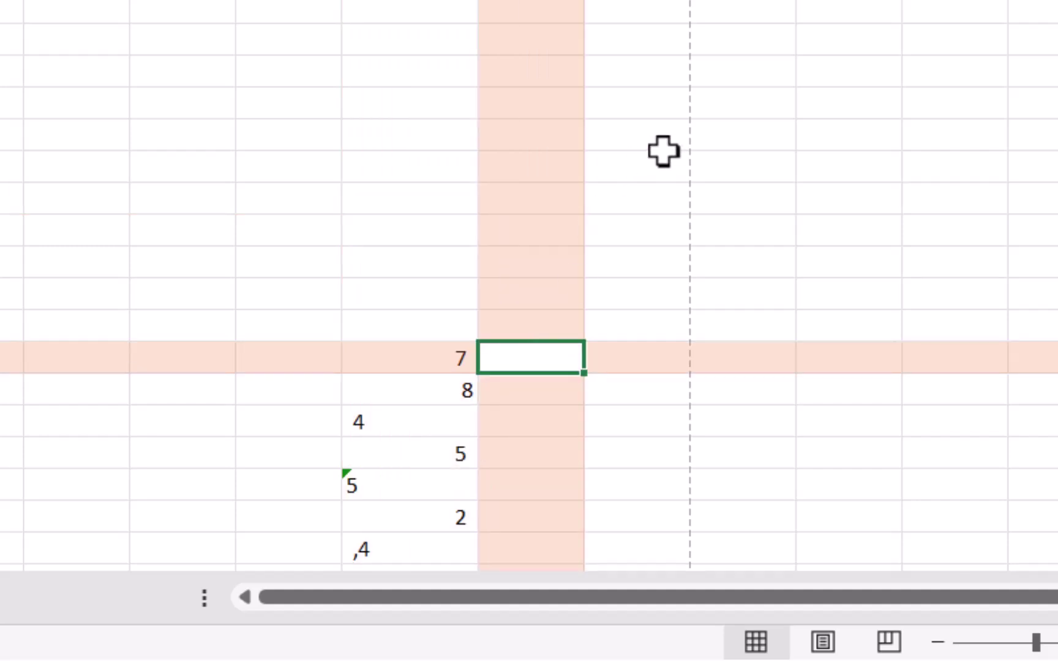
text(=val)
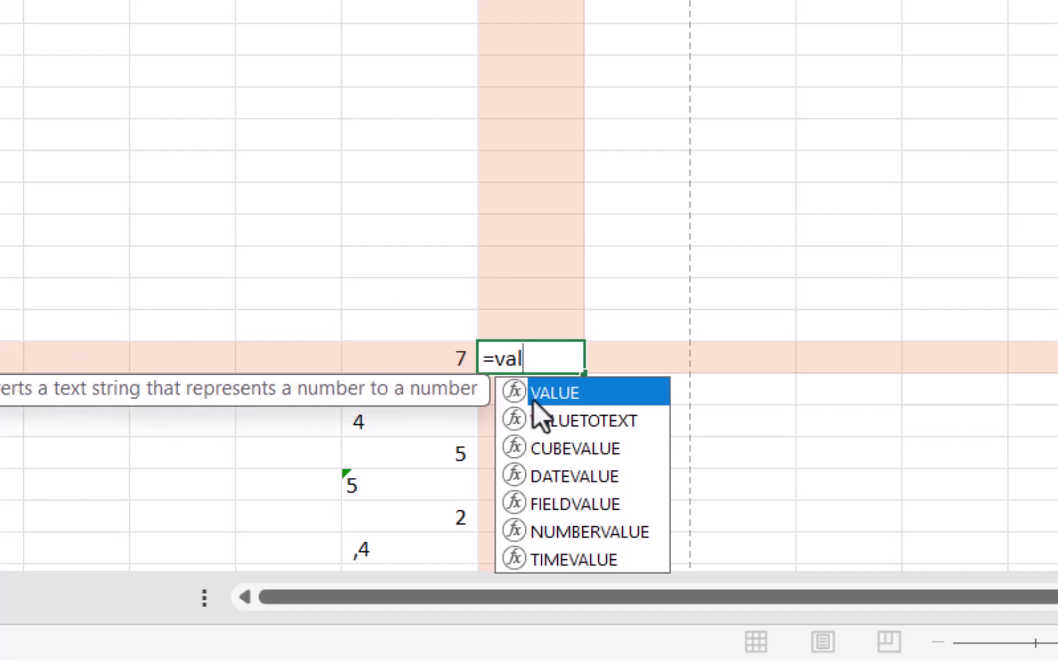
double_click(642, 398)
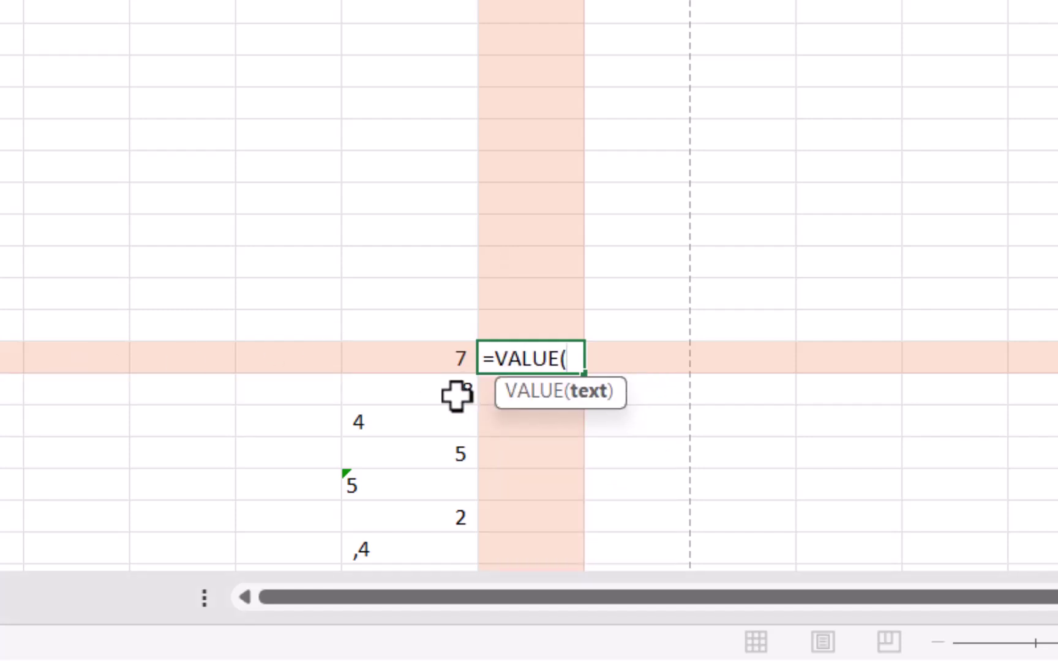
click(406, 358)
text())
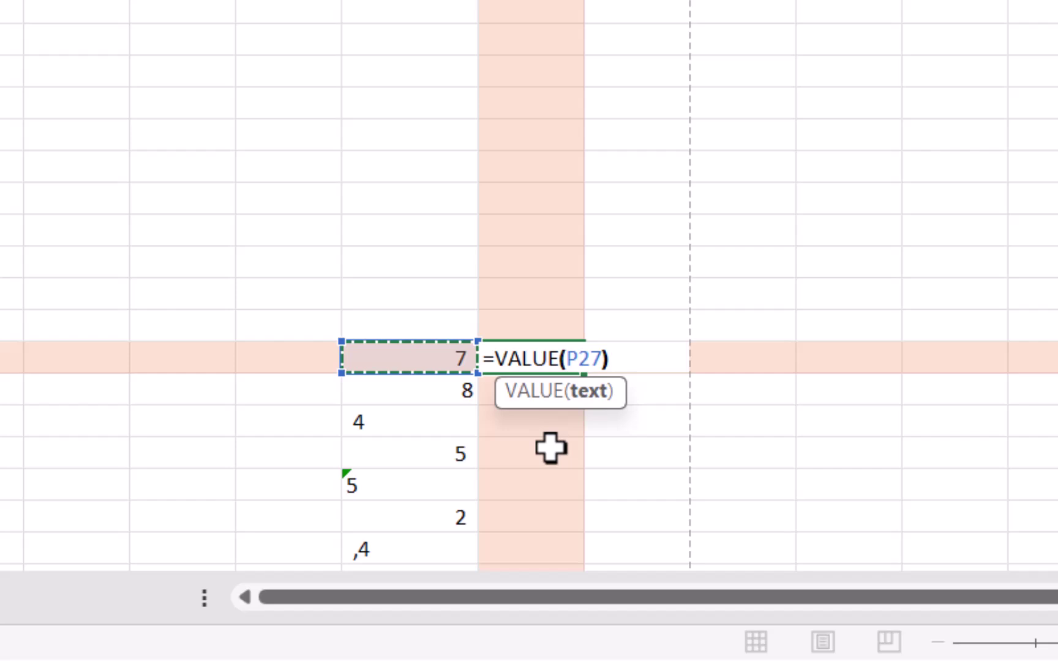
key(Return)
click(554, 358)
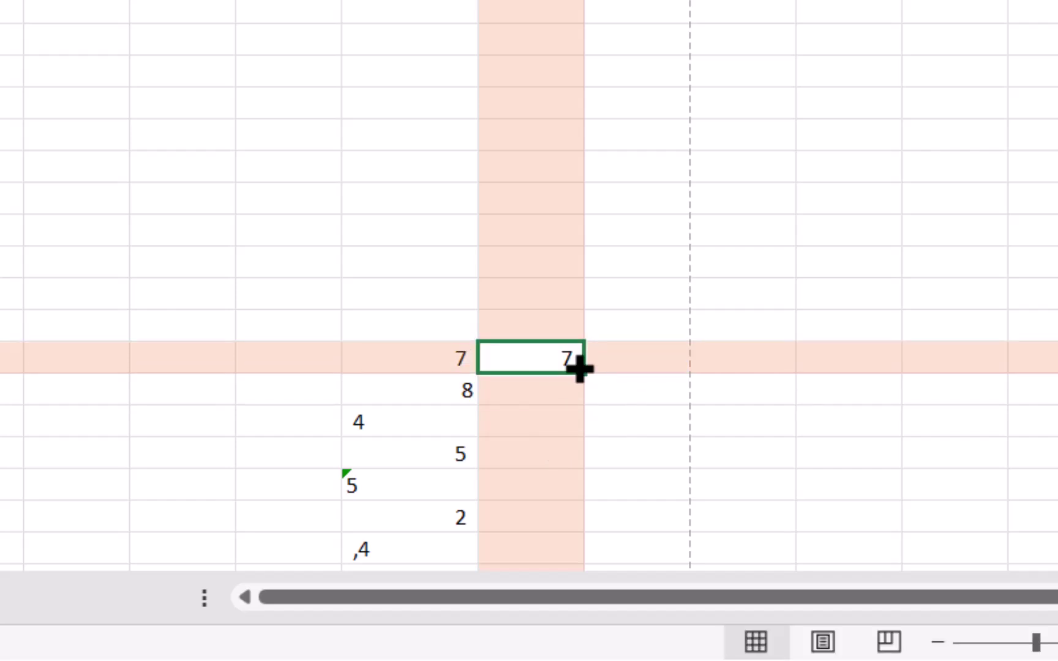
drag(583, 371, 578, 531)
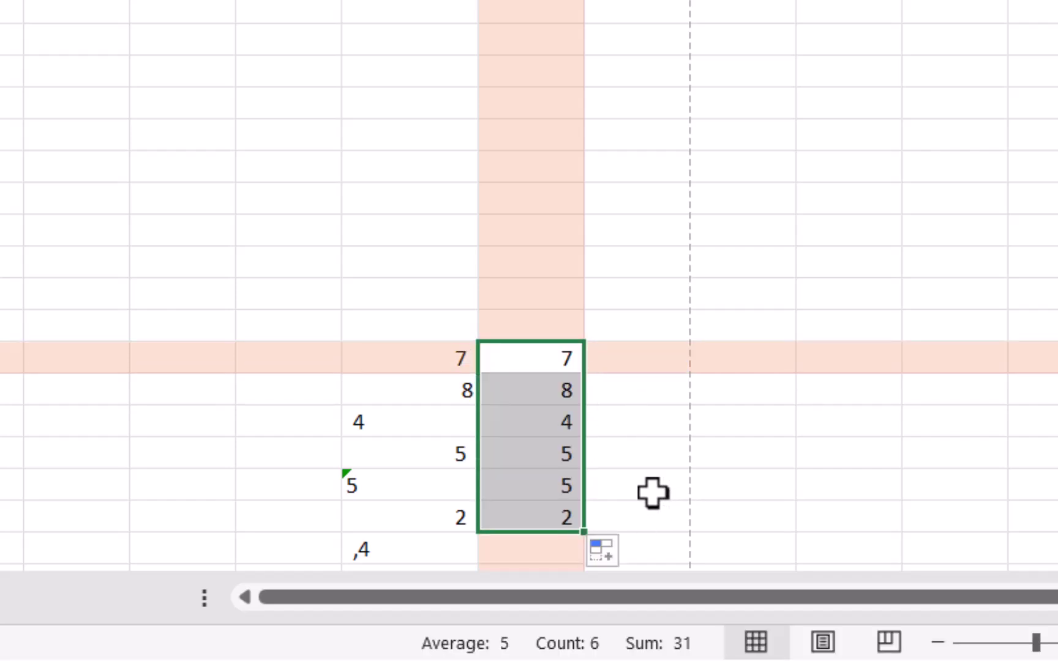
click(529, 418)
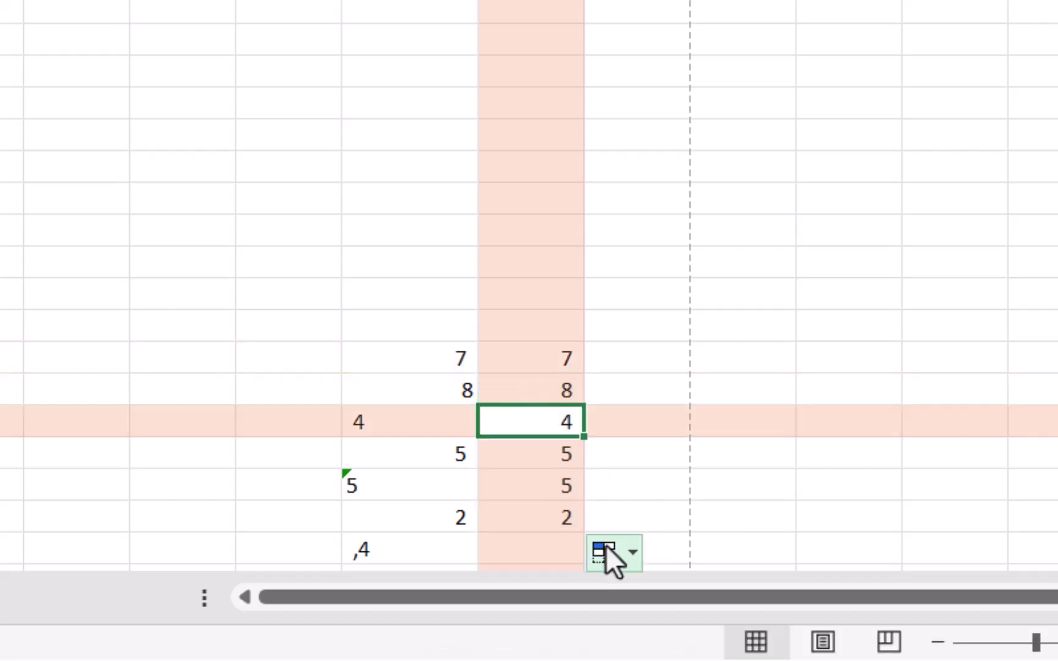
click(385, 487)
click(551, 489)
click(556, 367)
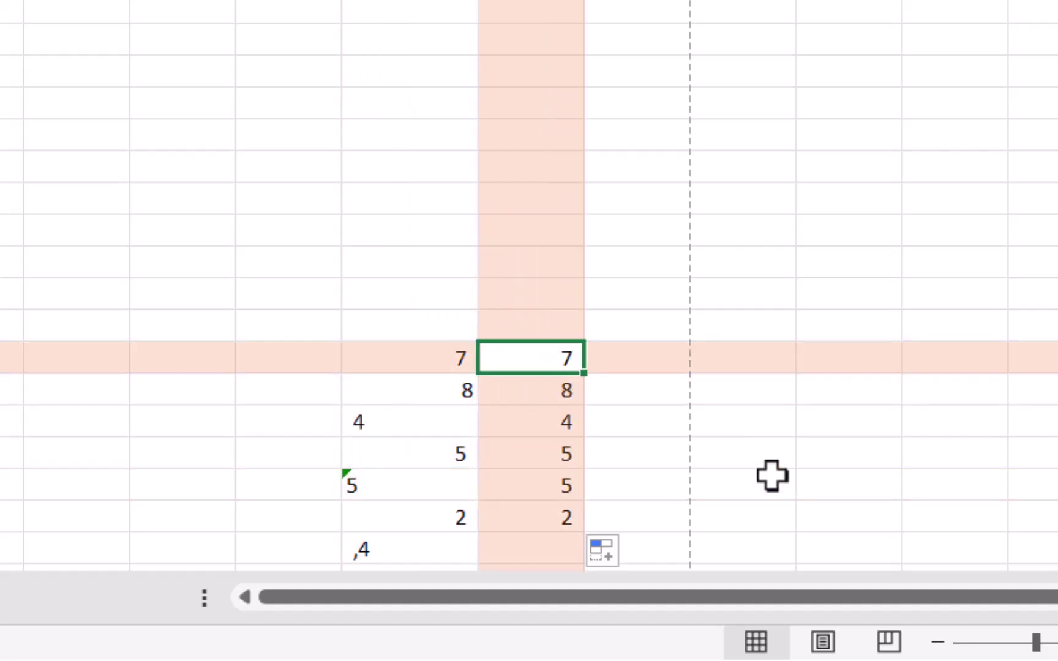
key(ctrl+z)
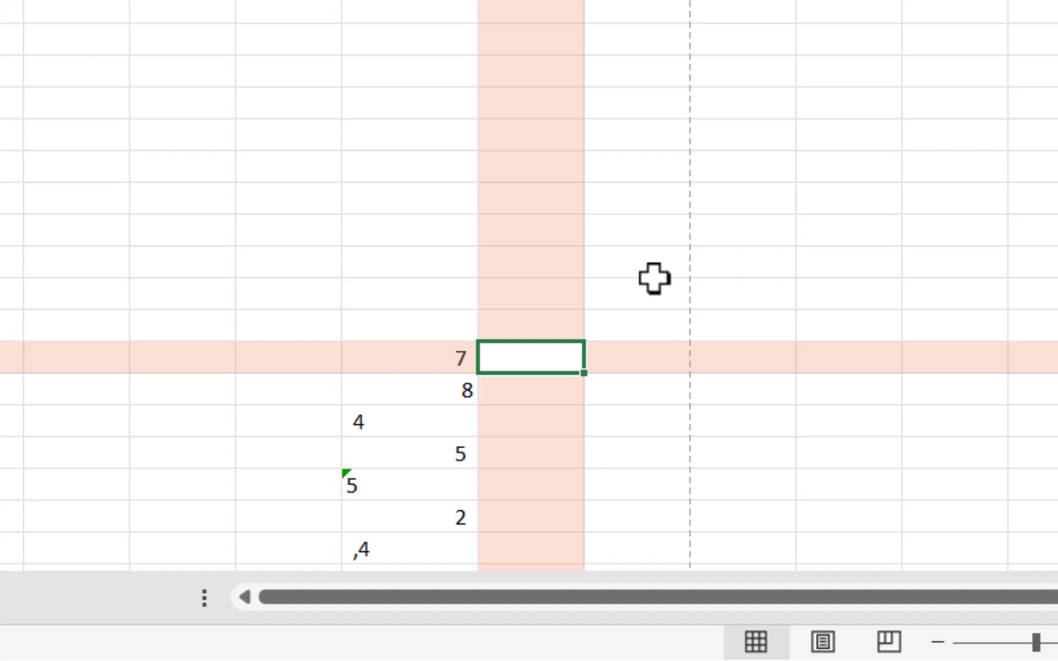
Step: Enter a plus-zero formula on P27 and fill it down the column
text(=)
key(Left)
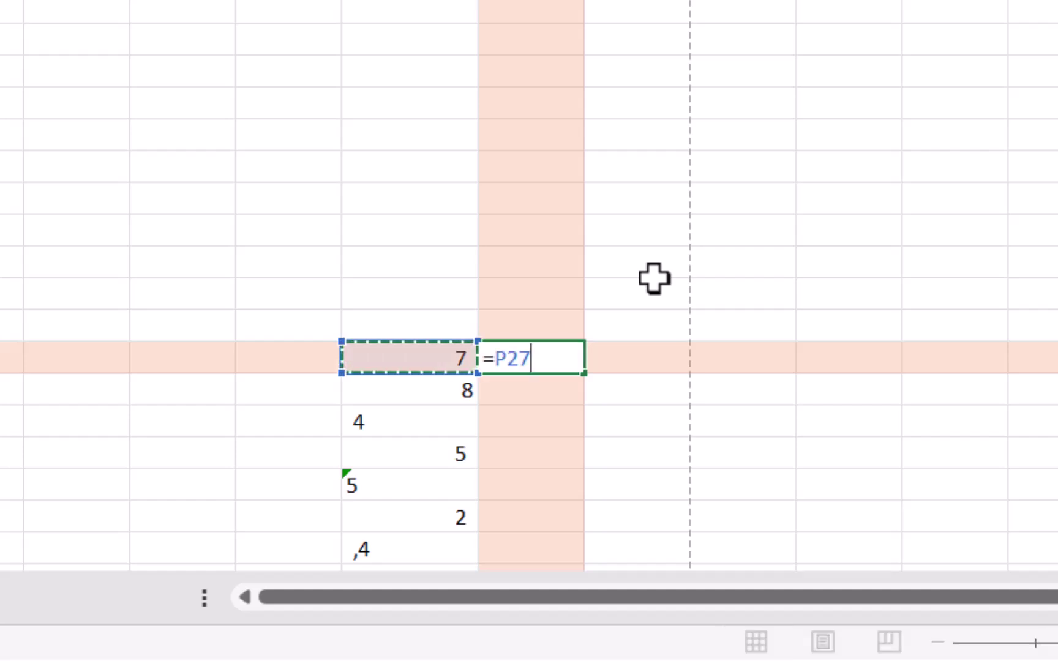
text(+0)
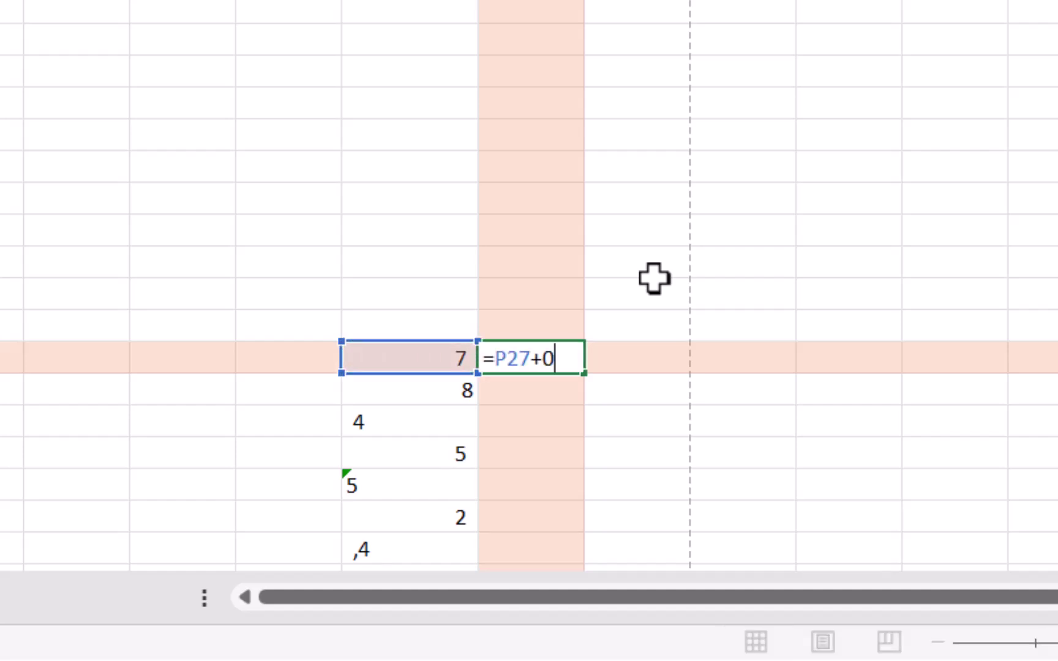
key(Return)
key(Up)
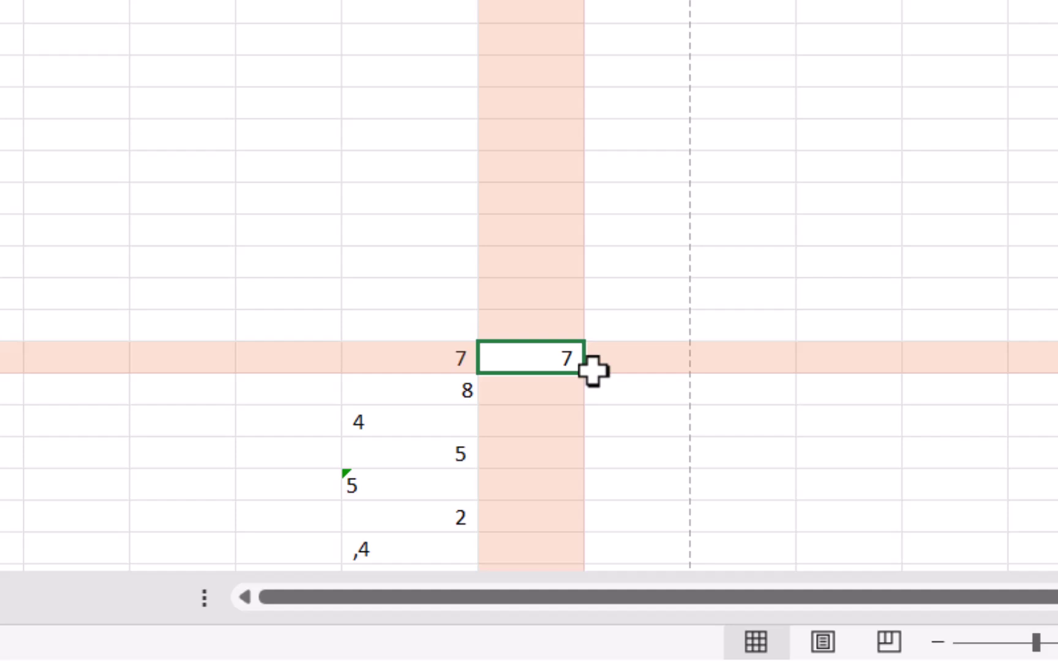
drag(583, 373, 587, 530)
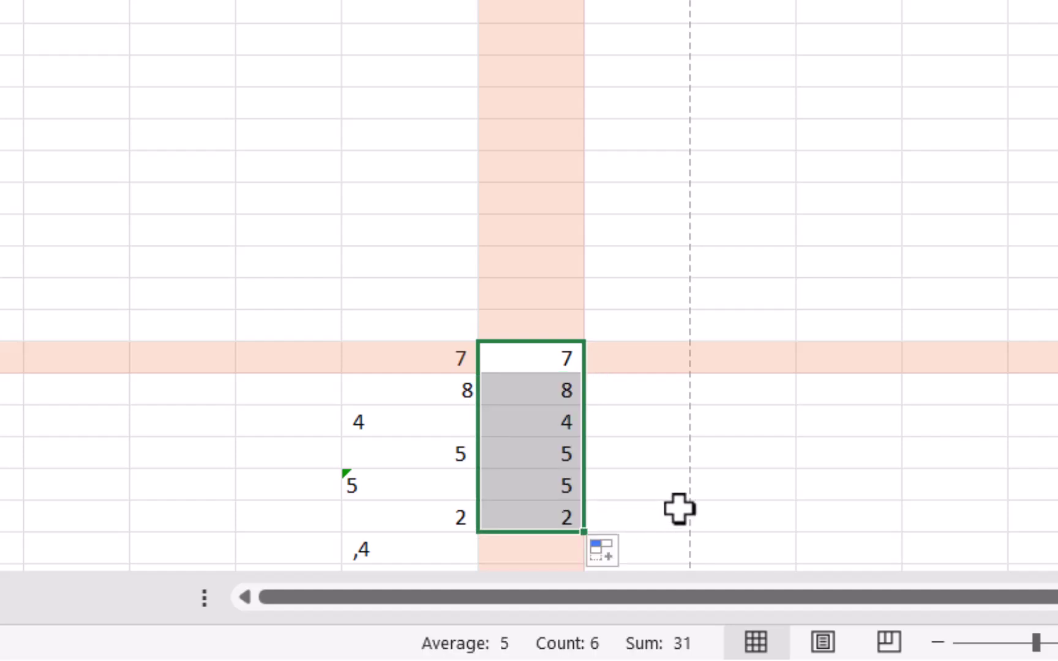
Step: In the next column, enter =--P27 and fill it down to the row of 2
click(542, 362)
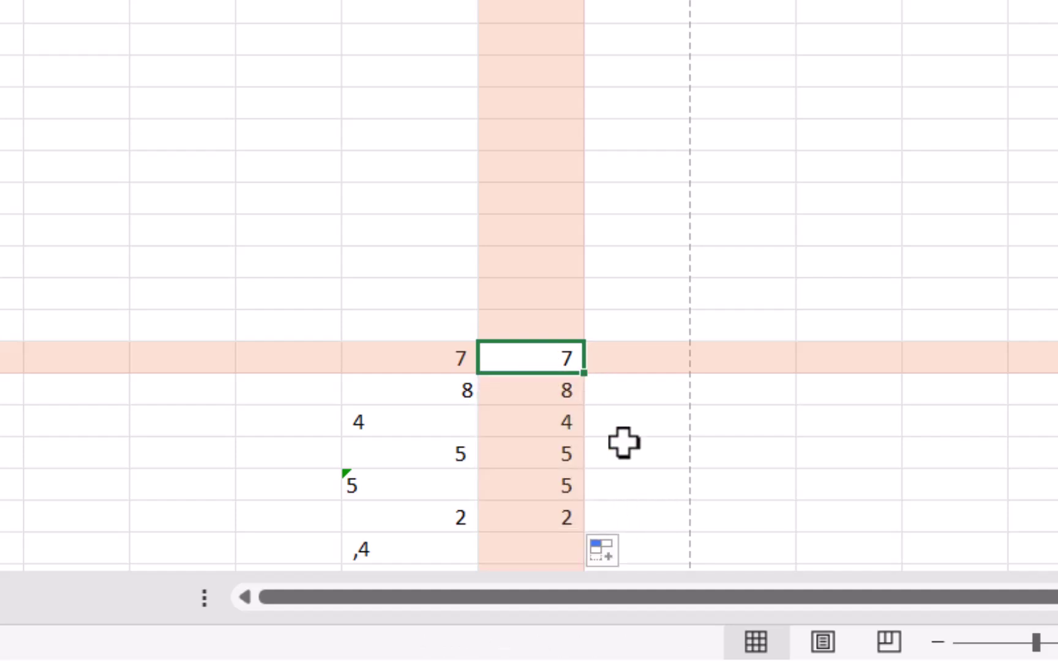
key(Up)
key(Right)
key(Down)
text(=)
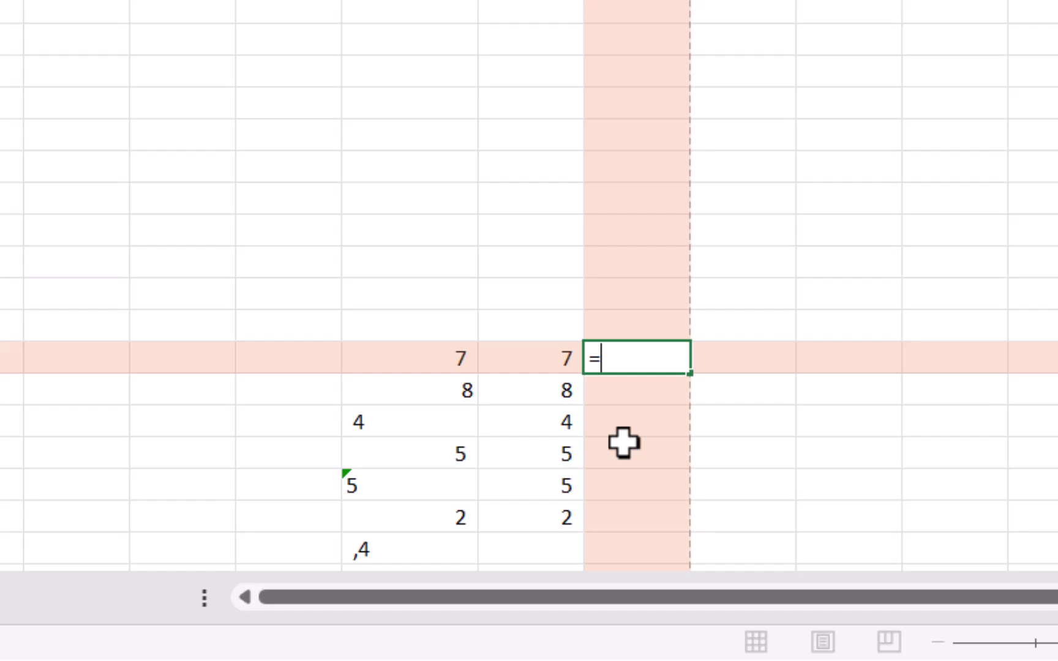
text(--)
key(Left)
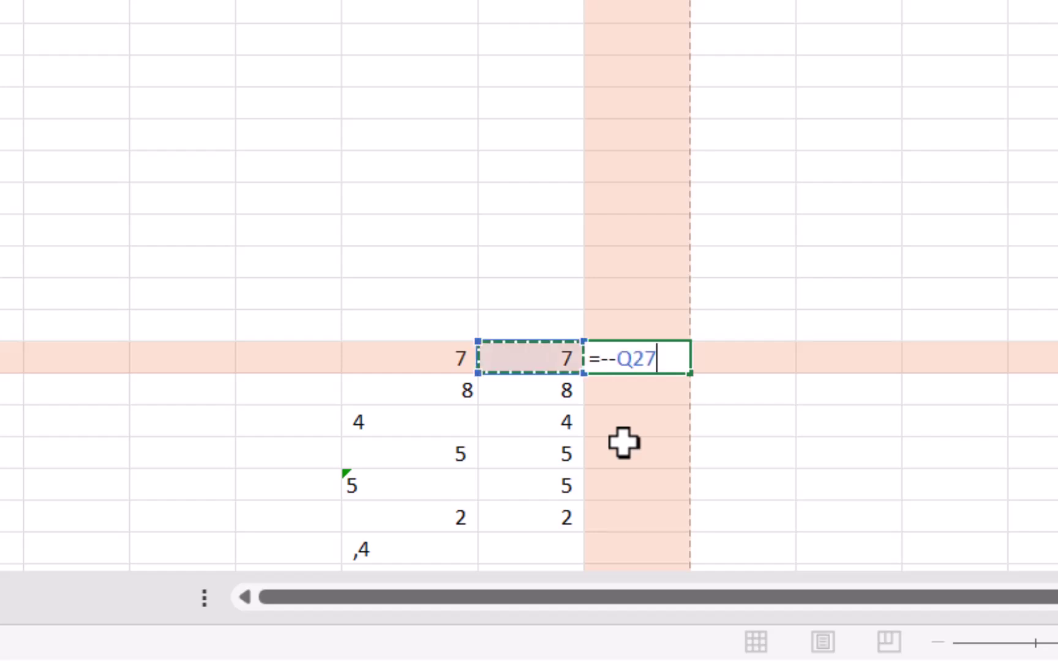
key(Left)
key(Return)
key(Up)
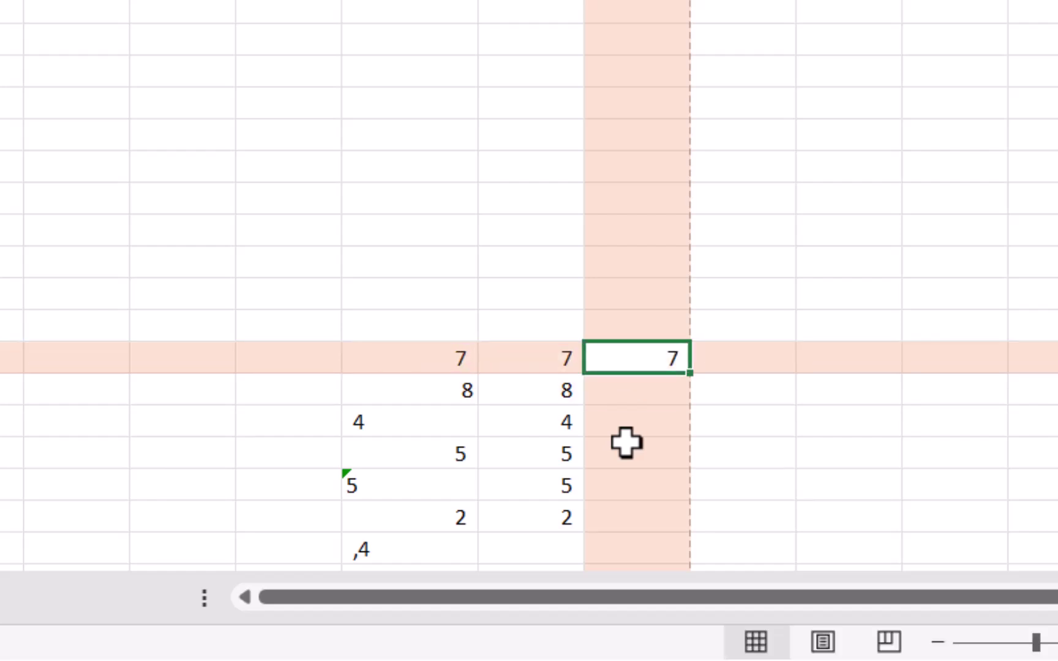
drag(690, 373, 687, 534)
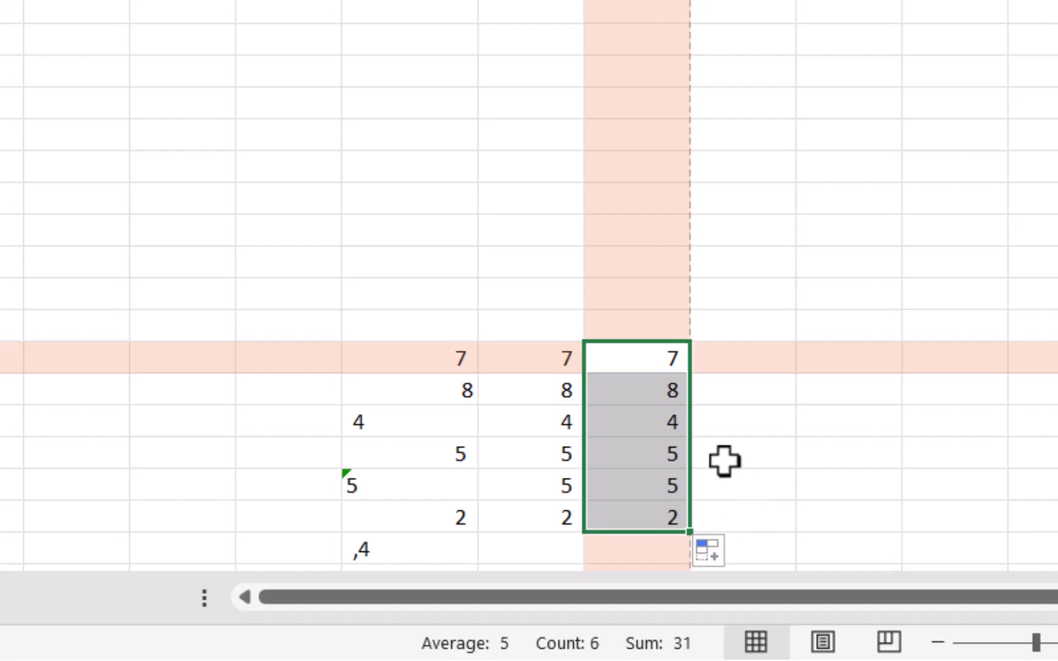
Step: In the next column to the right, enter =P27*1 and fill it down to the row of 2
click(635, 362)
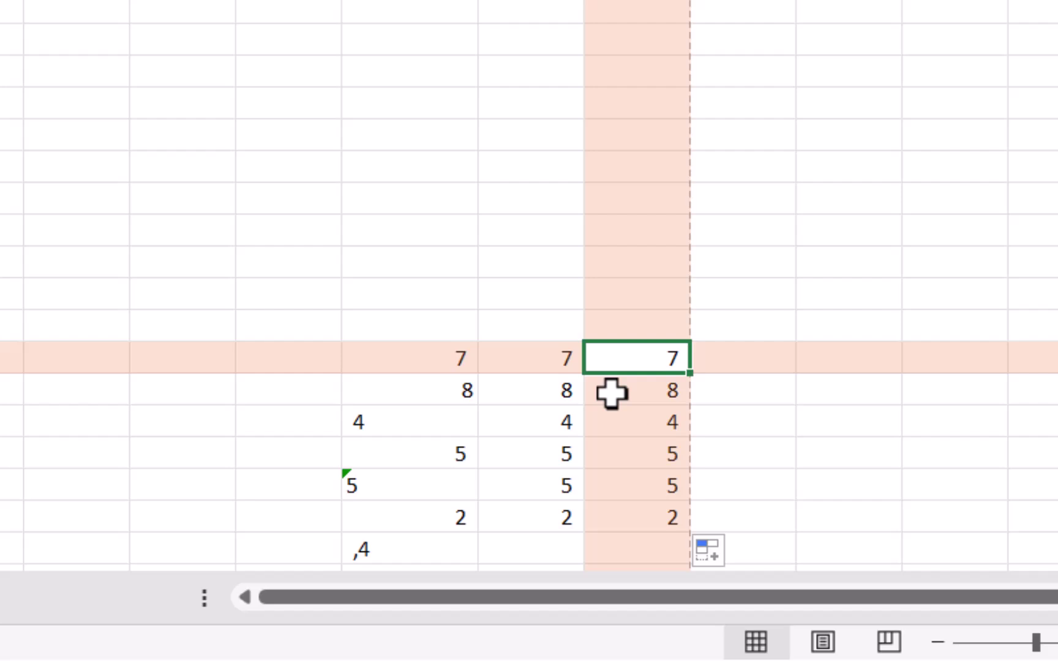
key(Right)
text(=)
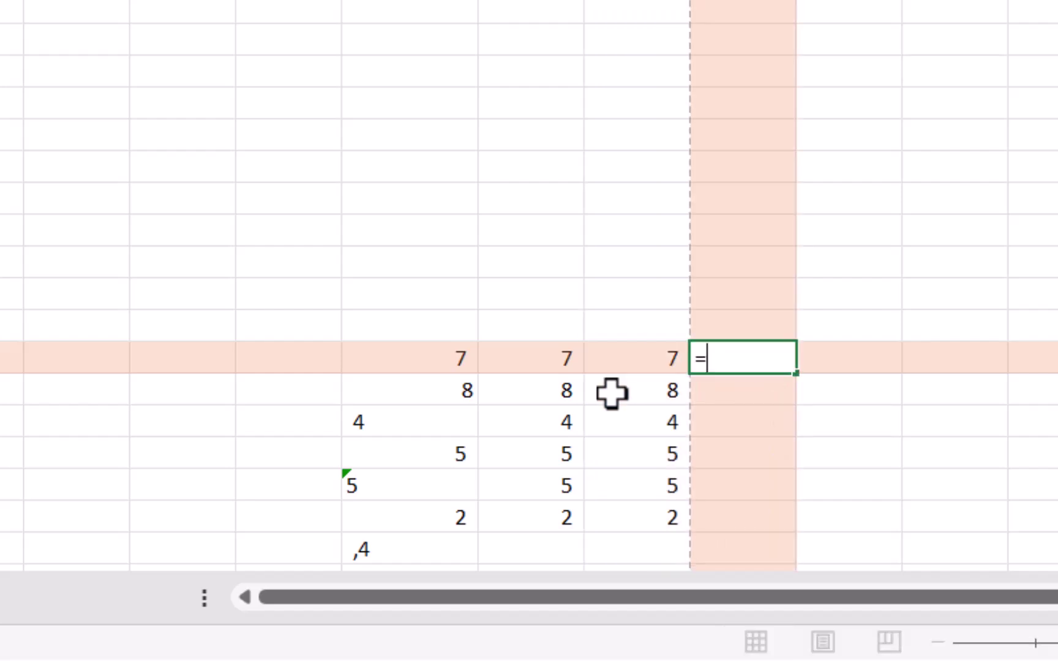
key(Left)
key(Left)
key(Left)
text(*)
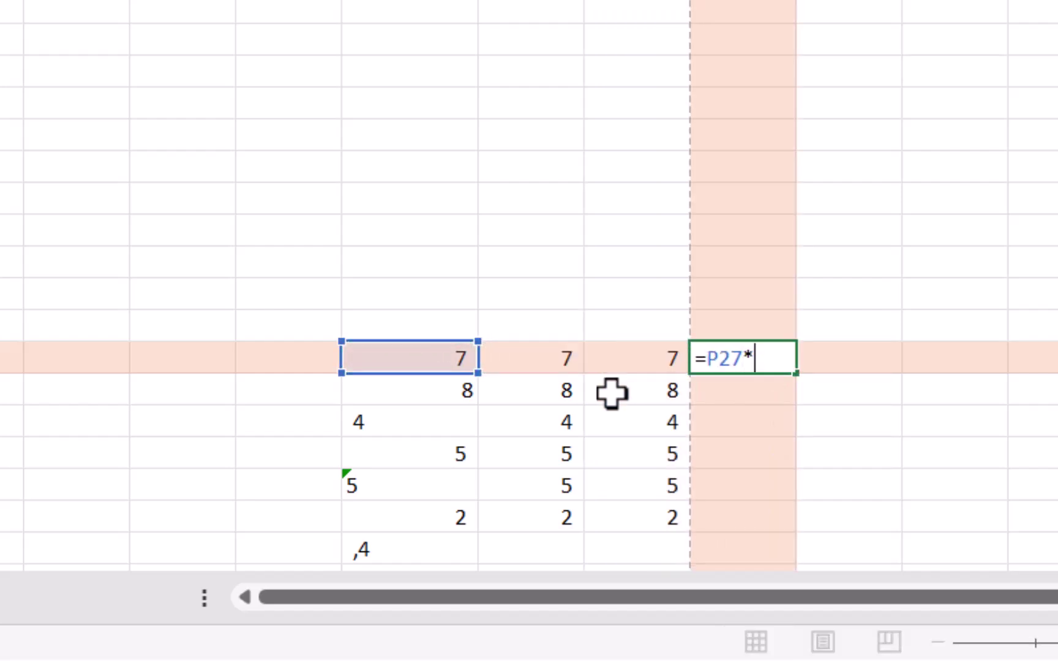
text(1)
key(Return)
key(Up)
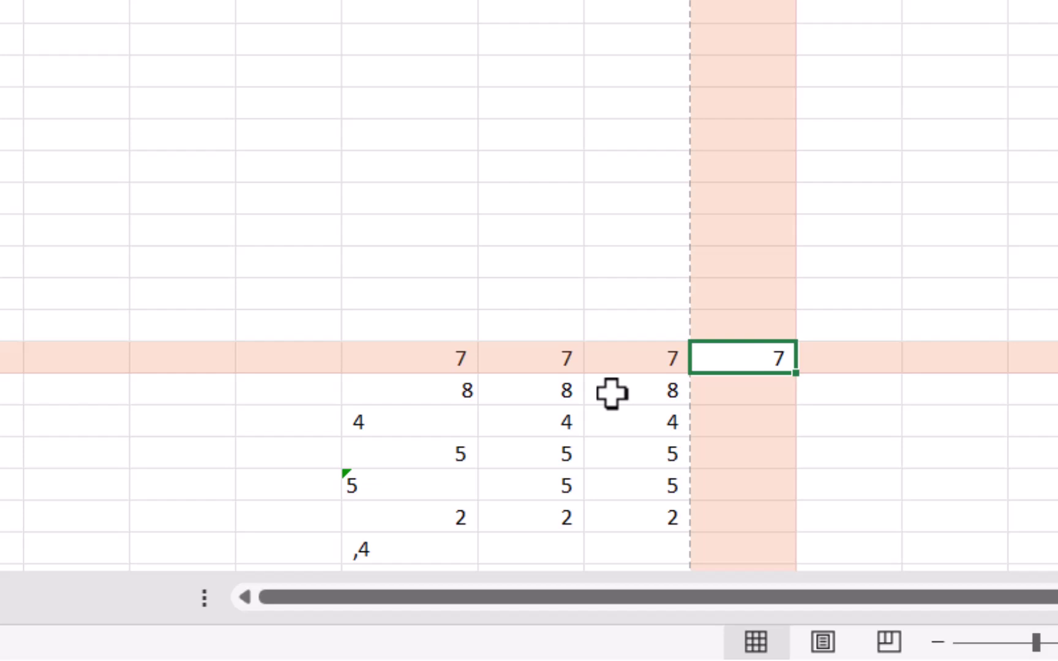
drag(795, 372, 775, 529)
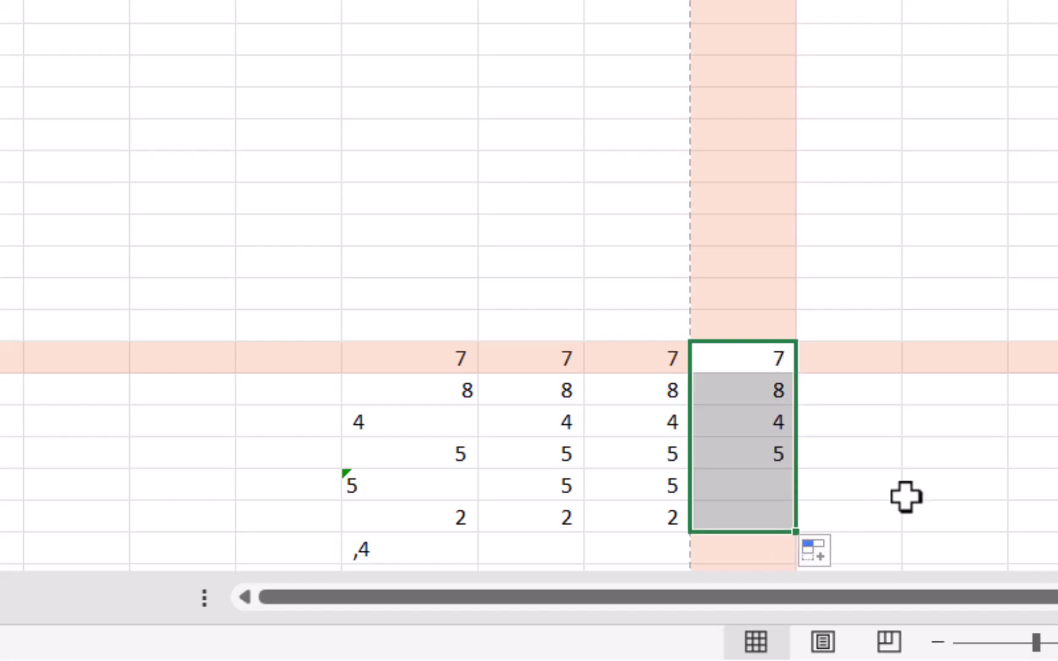
click(761, 367)
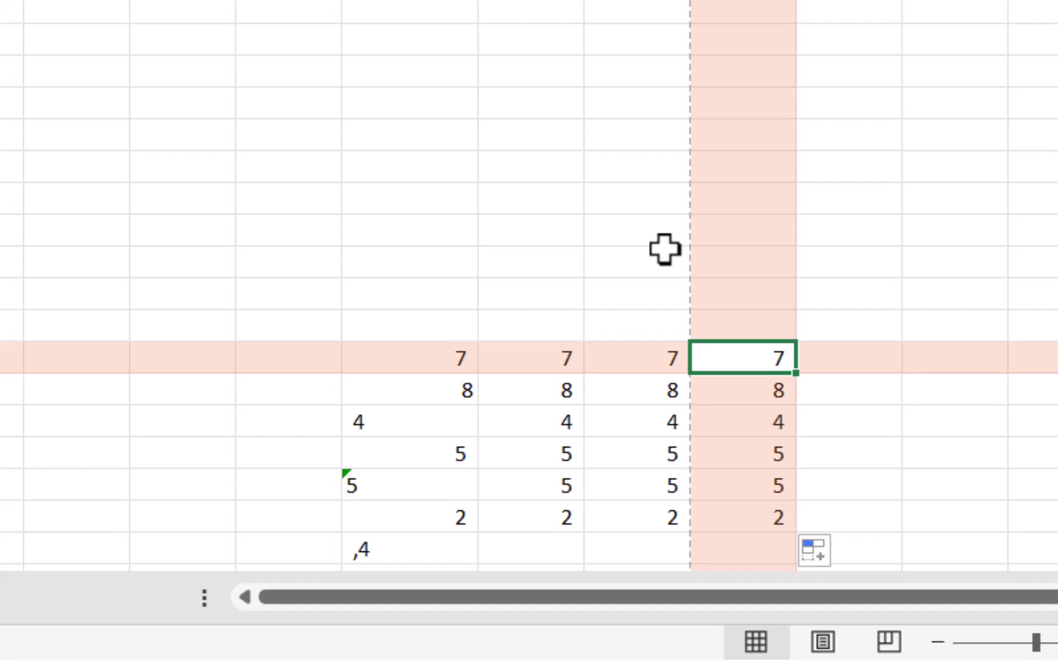
click(845, 265)
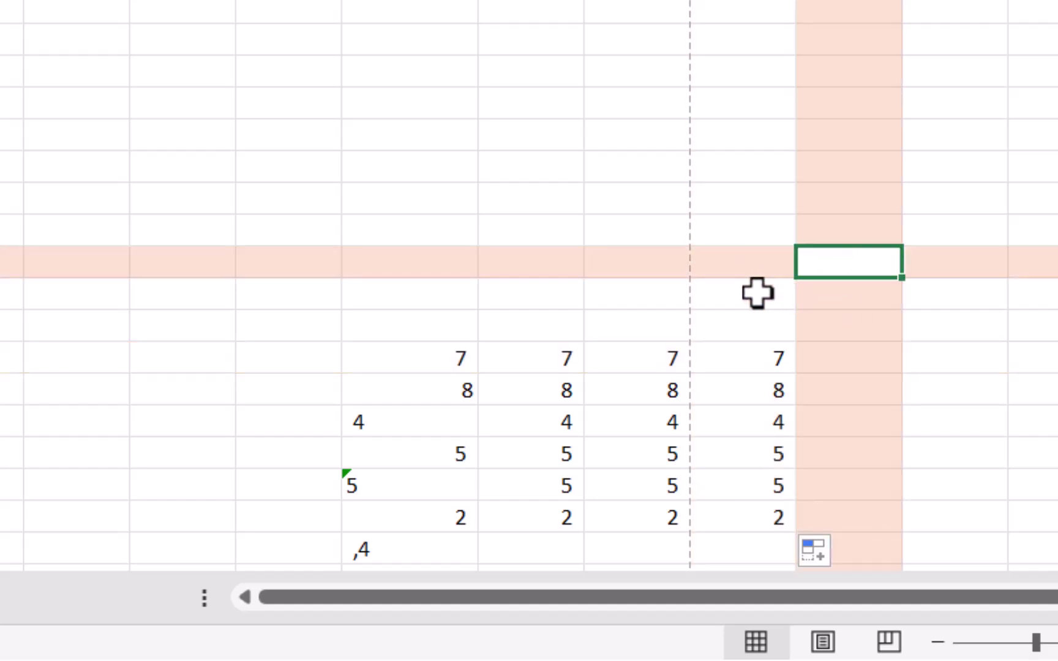
click(436, 220)
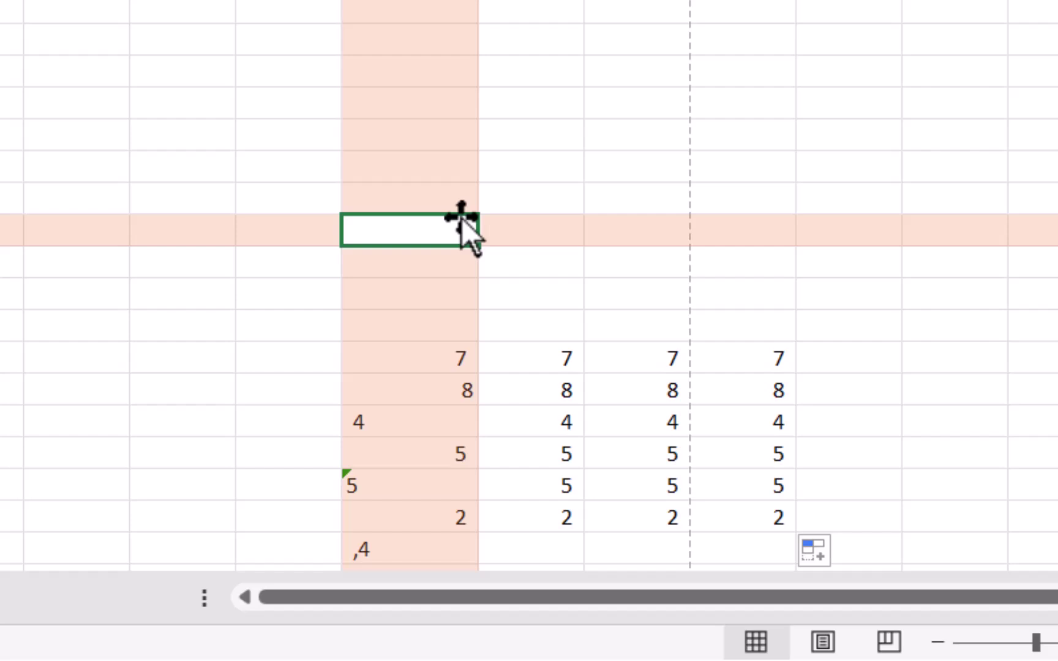
text(1)
key(ctrl+Return)
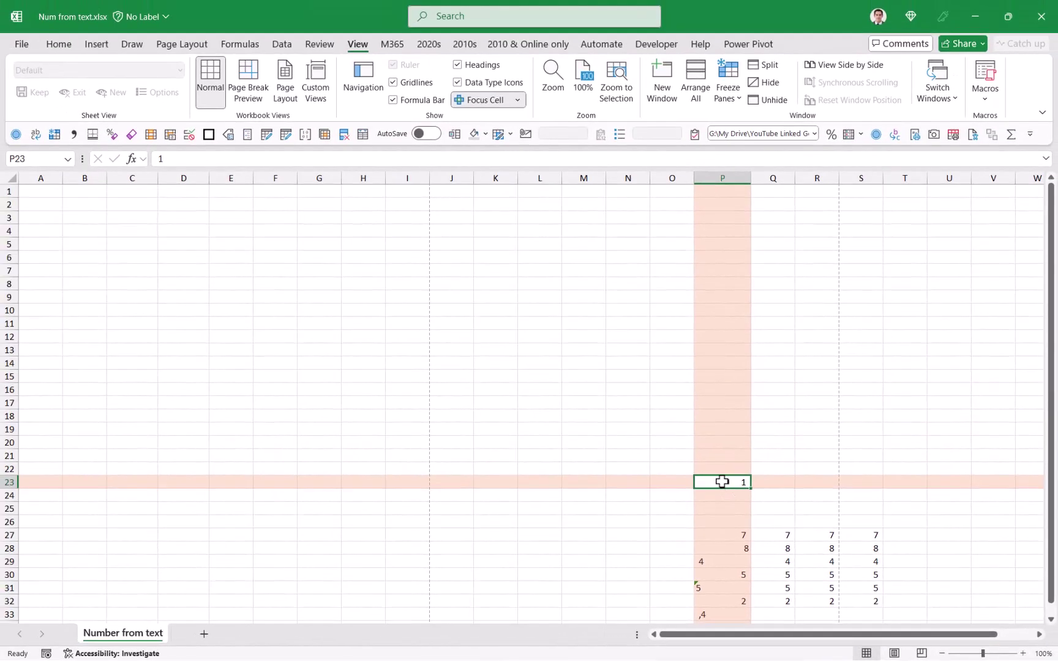
right_click(698, 462)
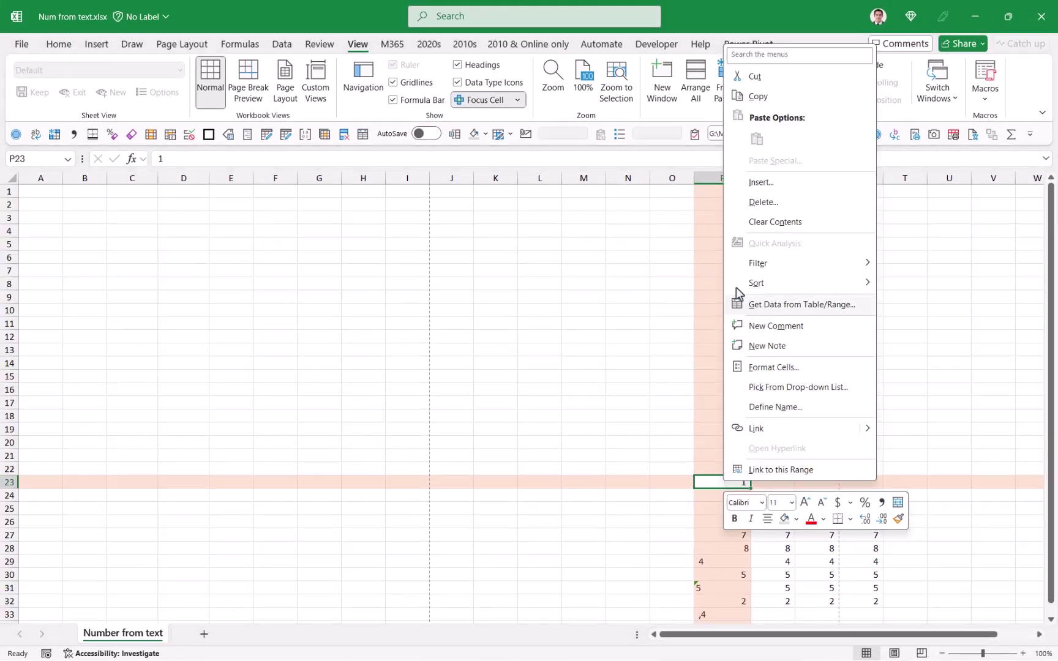
click(762, 96)
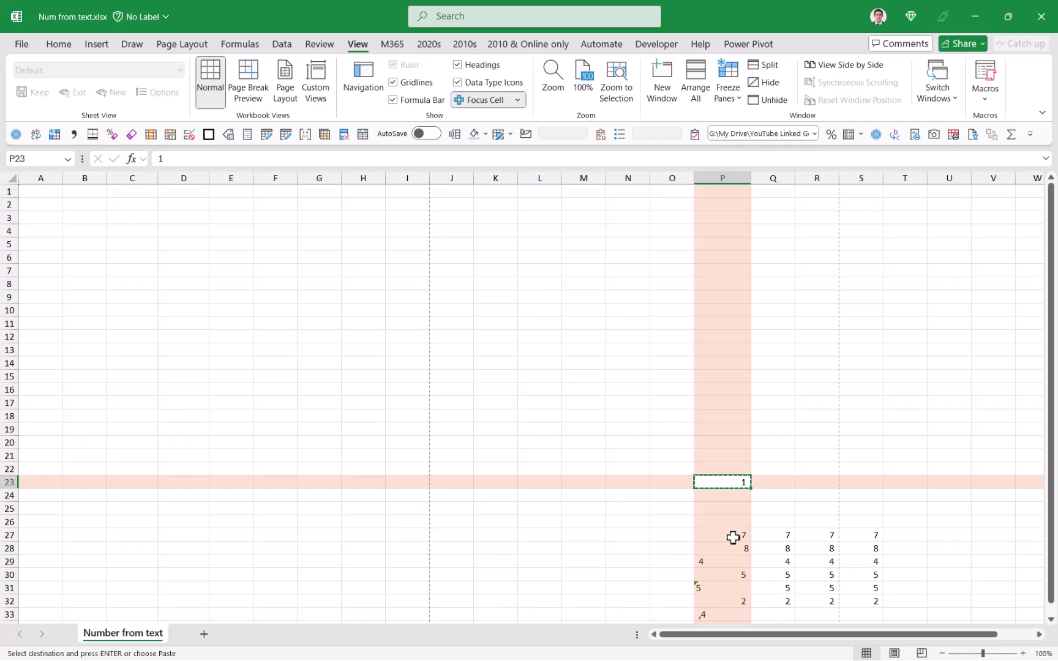
drag(733, 537, 731, 614)
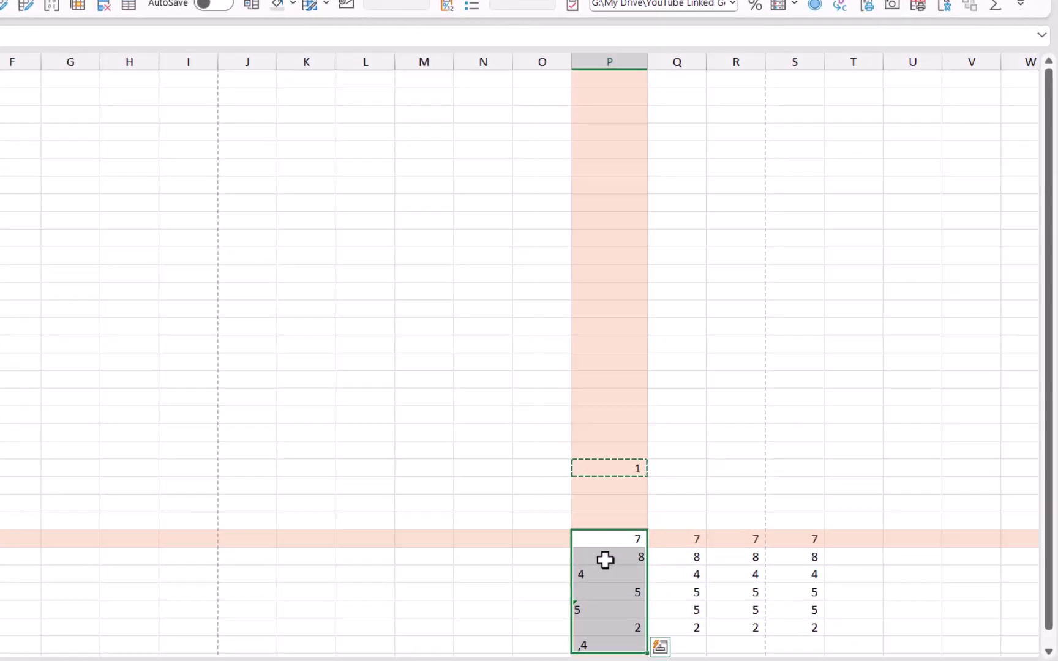
right_click(606, 559)
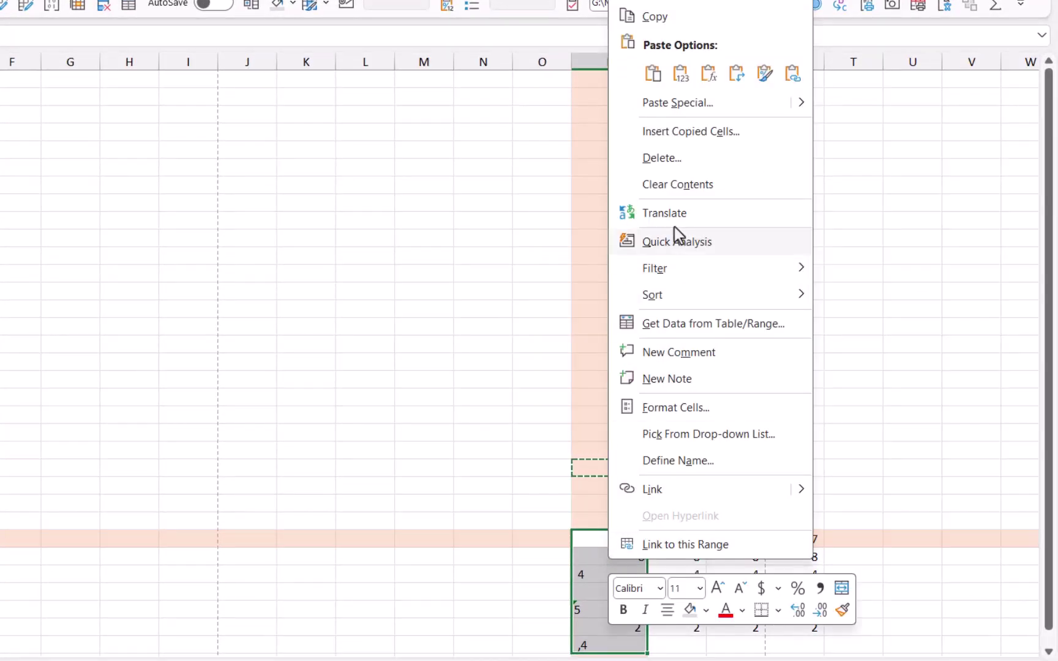
click(711, 108)
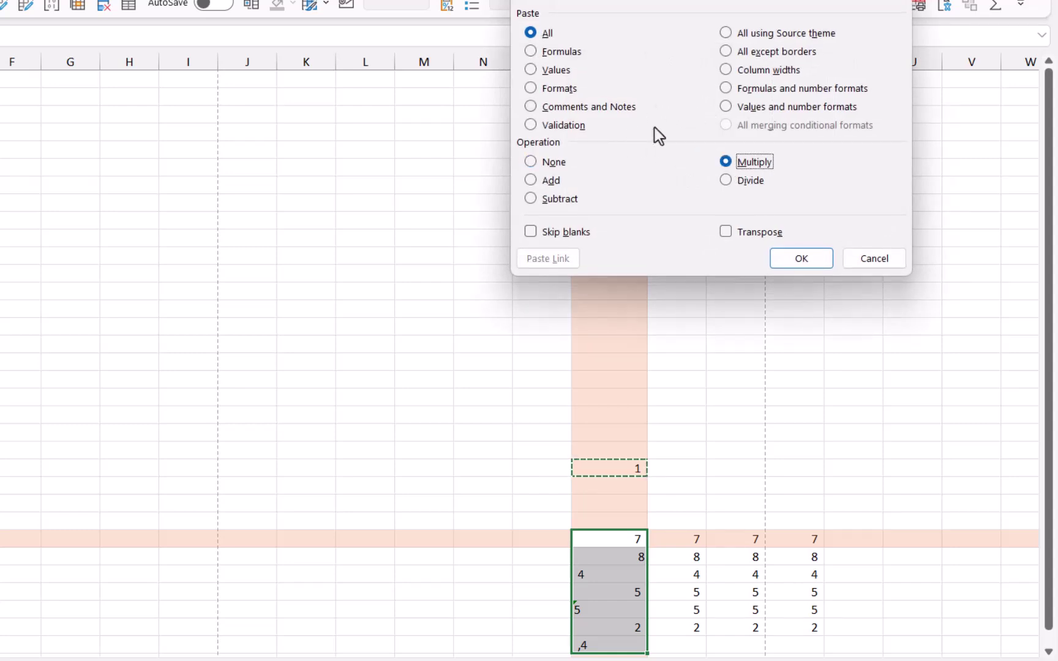
click(793, 265)
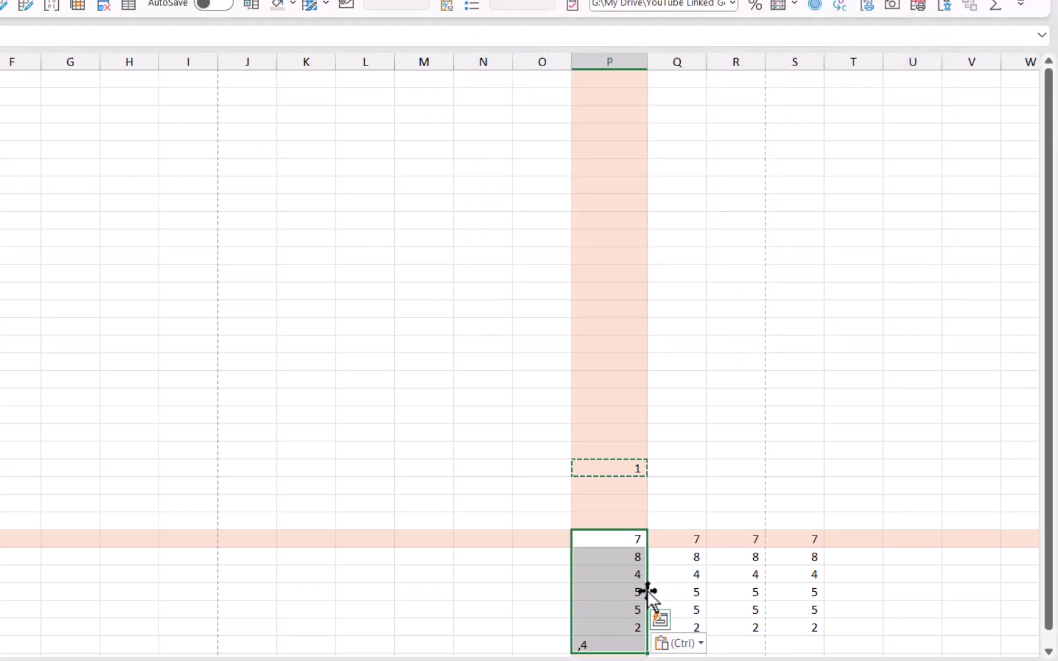
click(614, 643)
drag(702, 626, 821, 647)
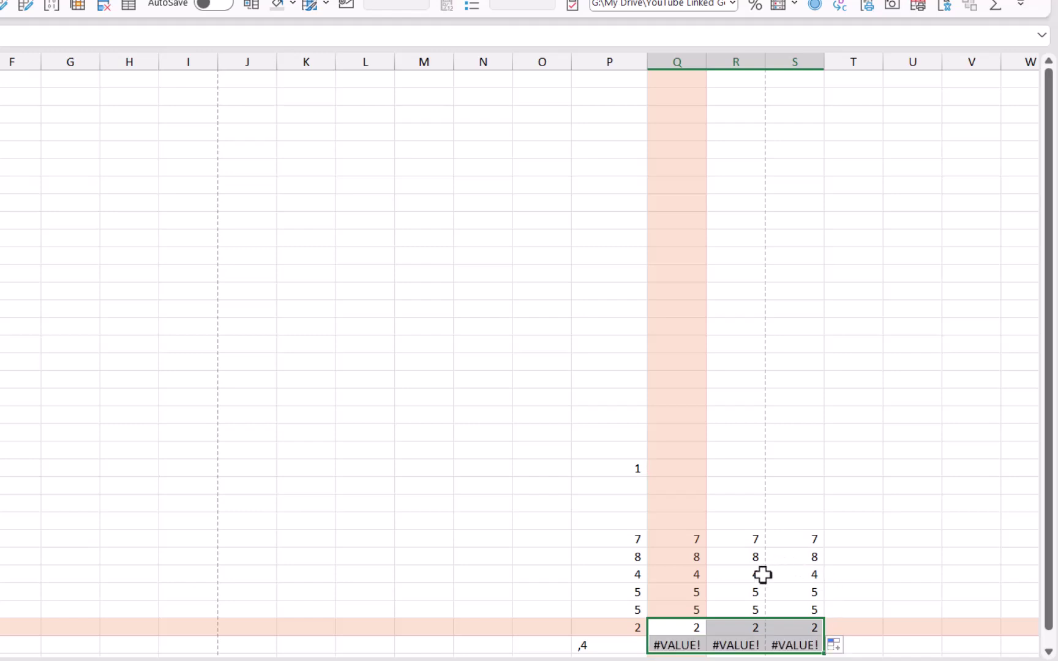
click(623, 640)
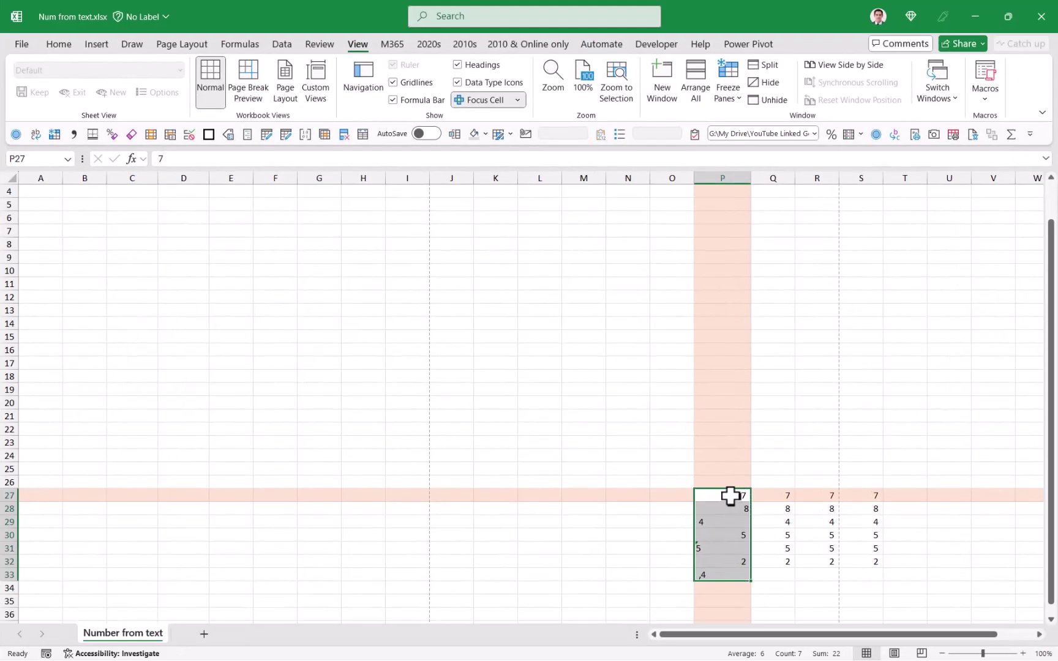
Step: Copy the text values in P27:P33 and paste them into L11 and P11
right_click(723, 552)
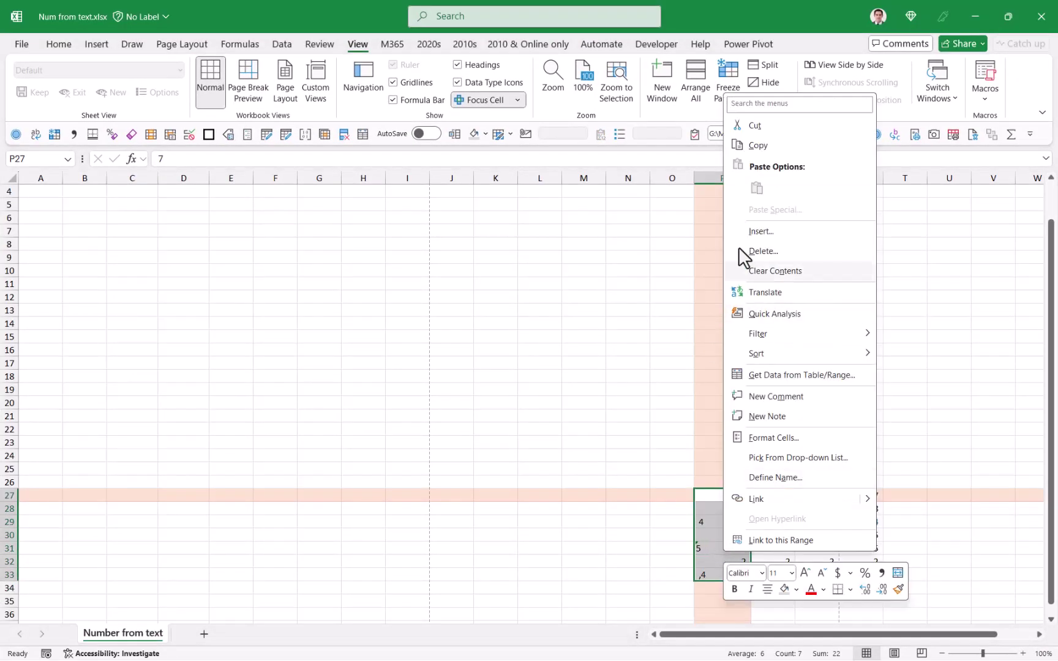
click(762, 145)
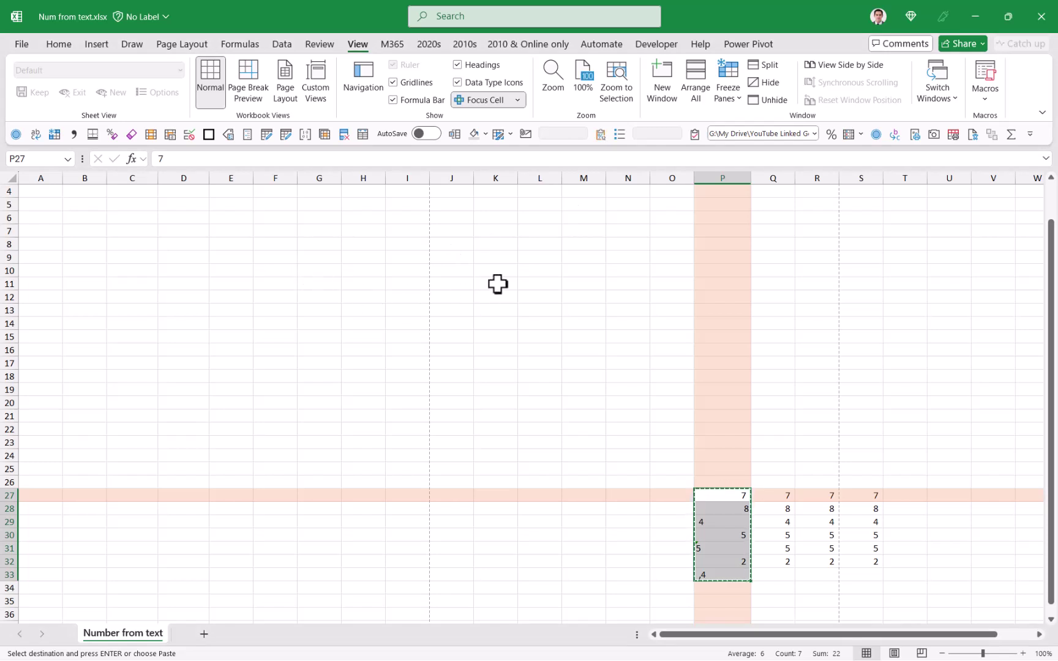
click(530, 286)
key(ctrl+v)
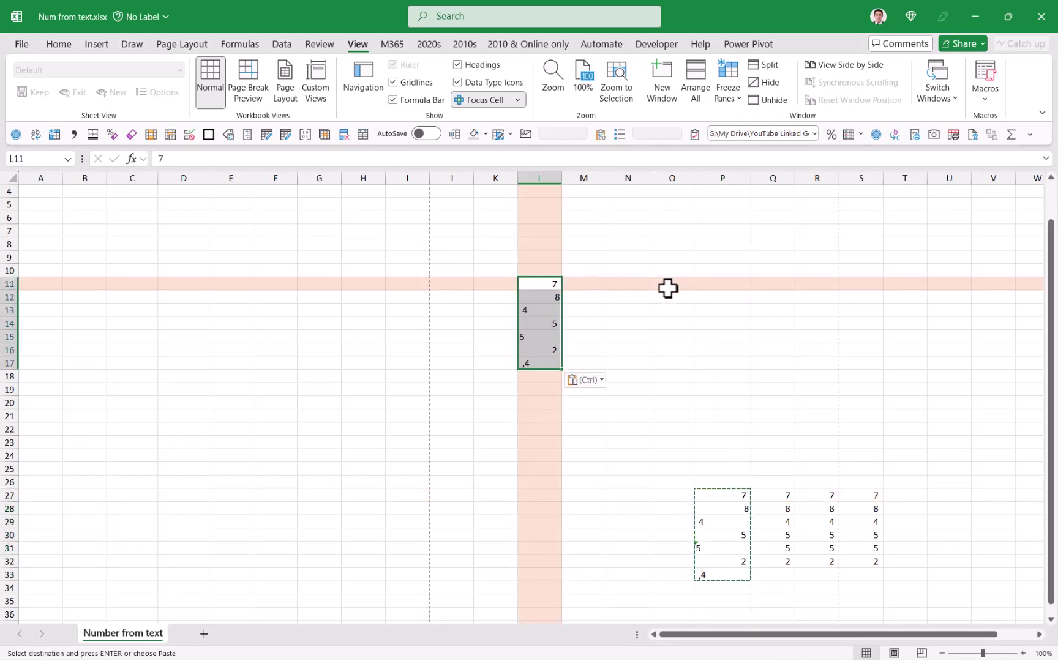
click(709, 285)
key(ctrl+v)
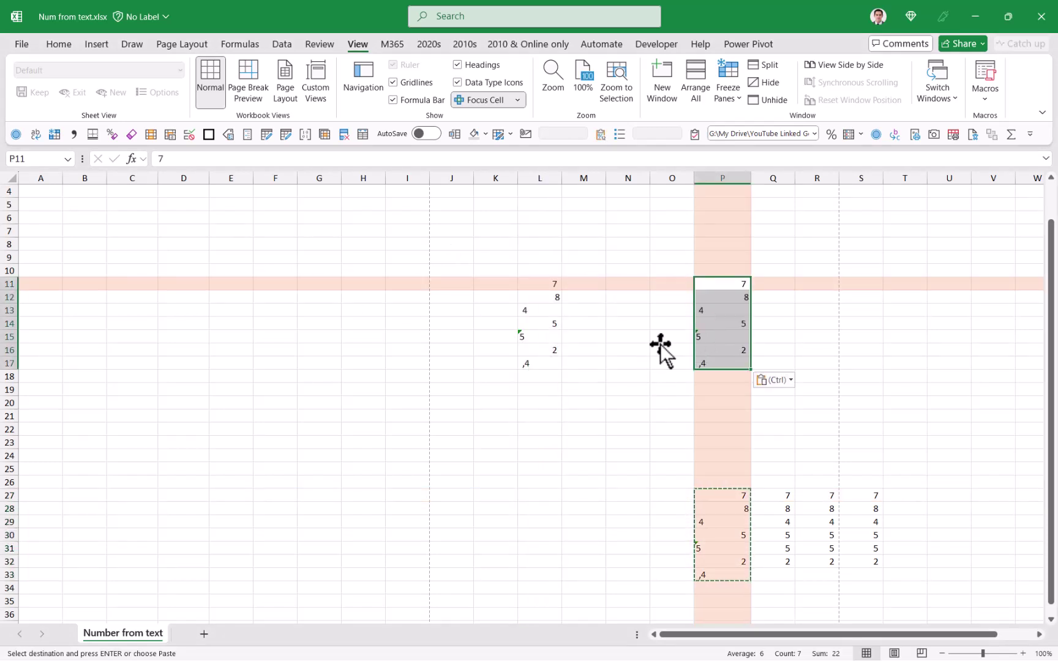
Step: Run Text to Columns on L11:L17 and check the split values in M17 and L13
key(ctrl+z)
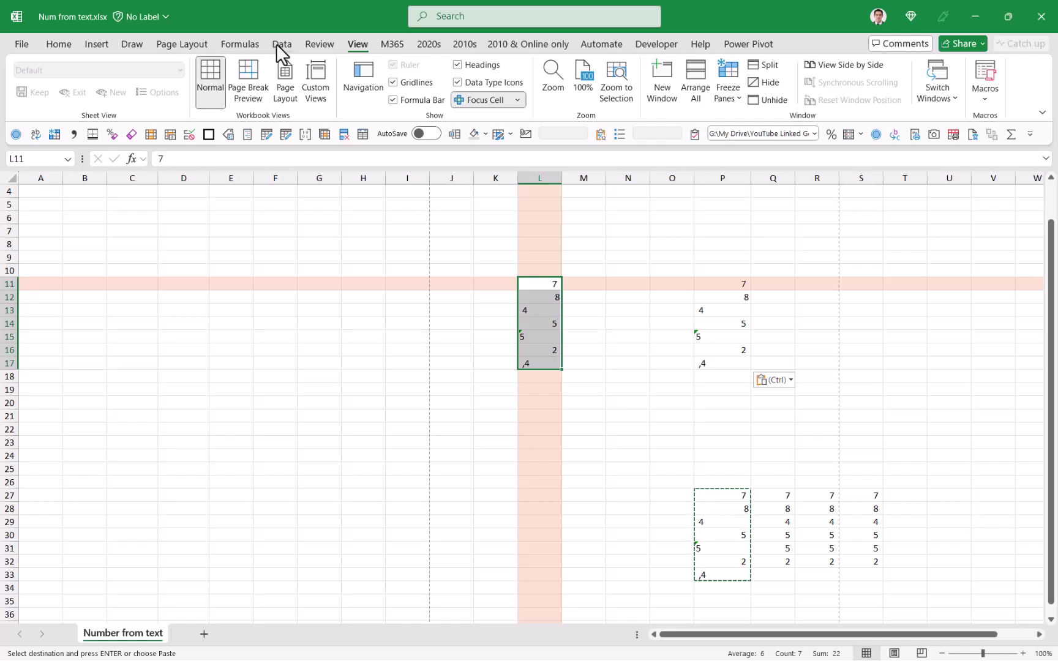
click(276, 44)
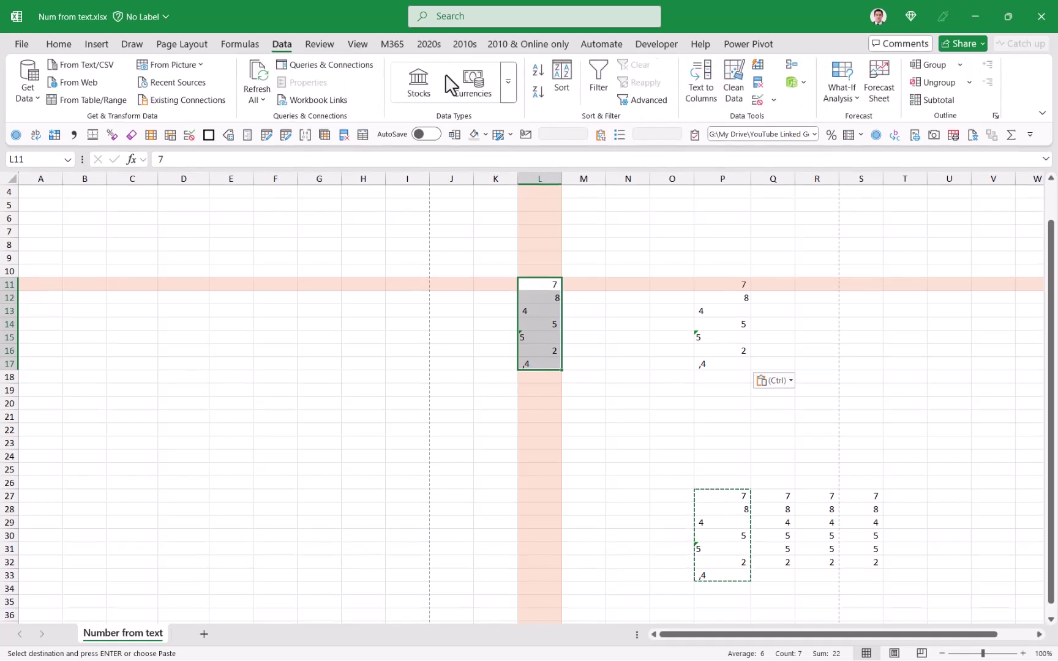
click(710, 94)
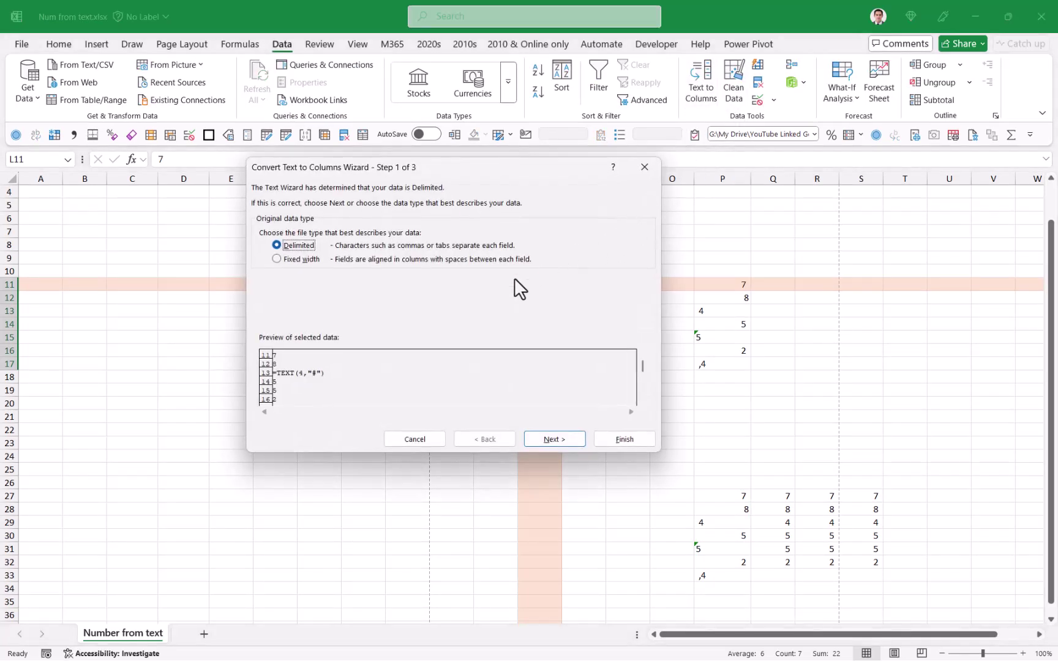
click(538, 440)
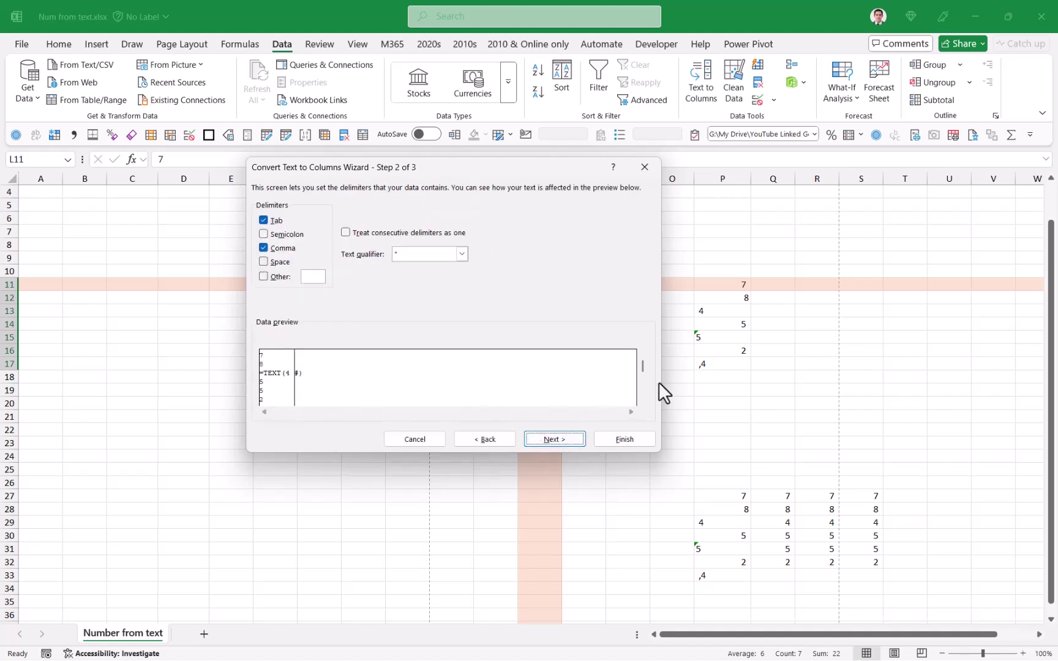
click(642, 401)
click(618, 441)
click(578, 362)
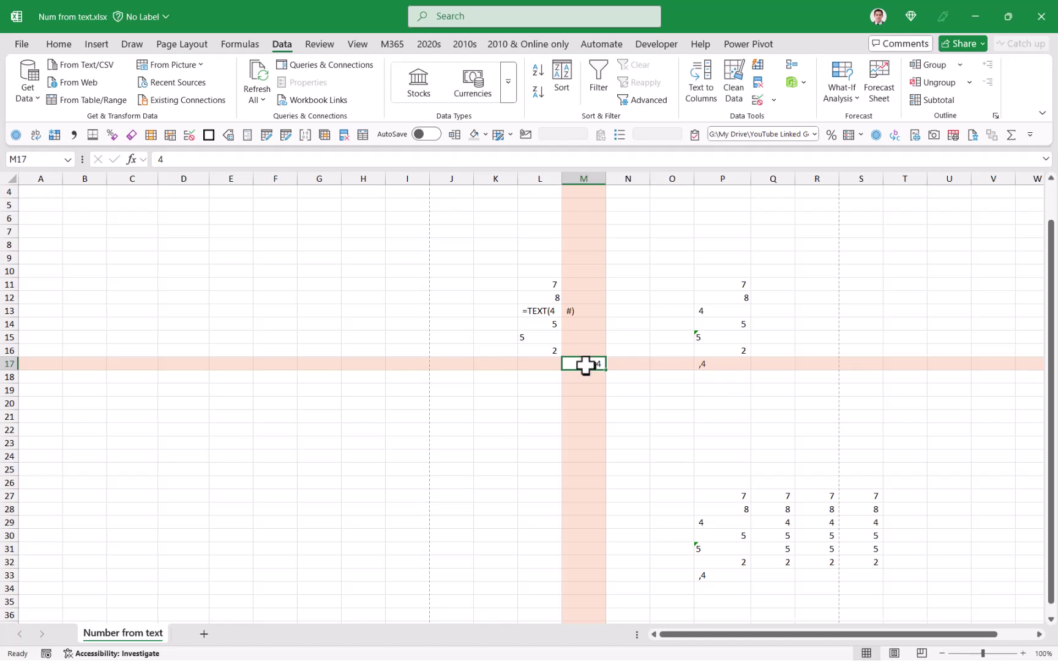
click(551, 310)
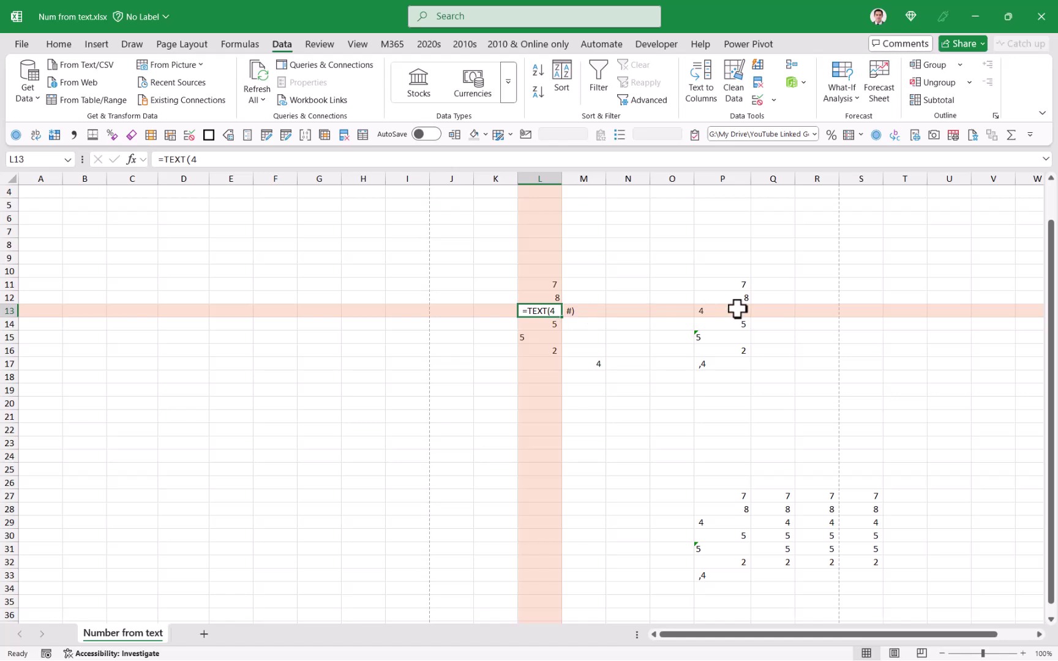
click(588, 366)
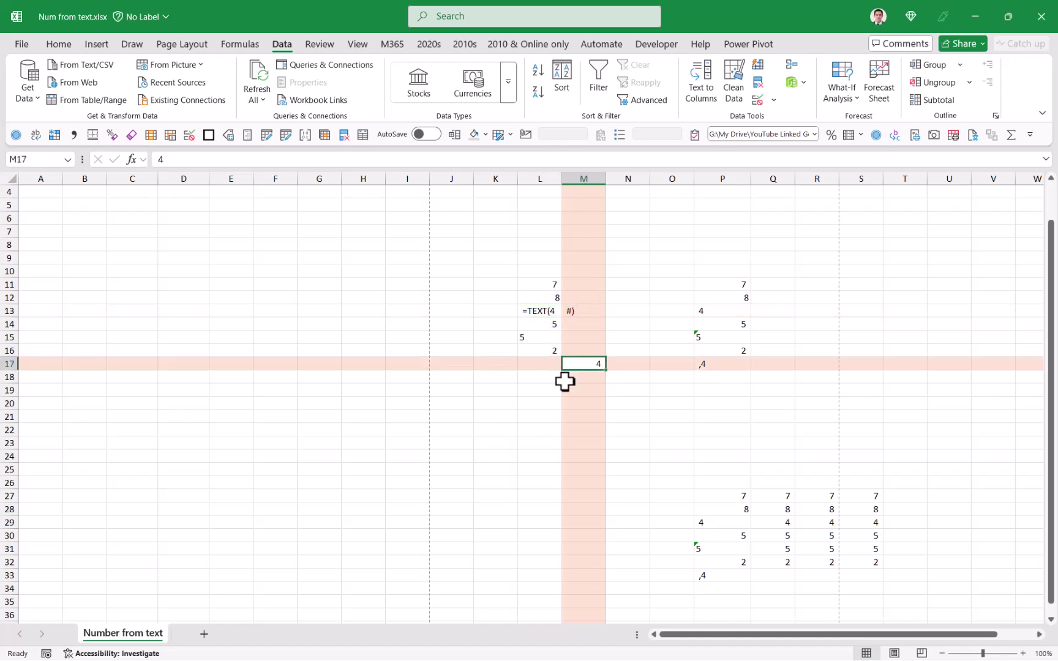
Step: Enter the header 'Data' in P10 above the pasted list
key(Left)
click(724, 272)
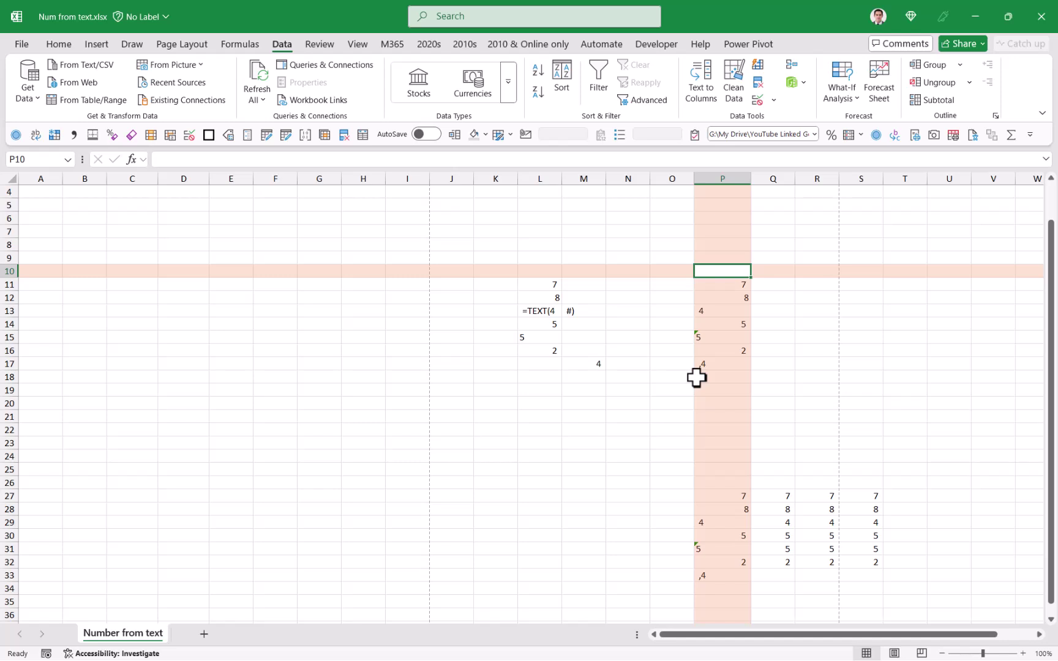
key(Down)
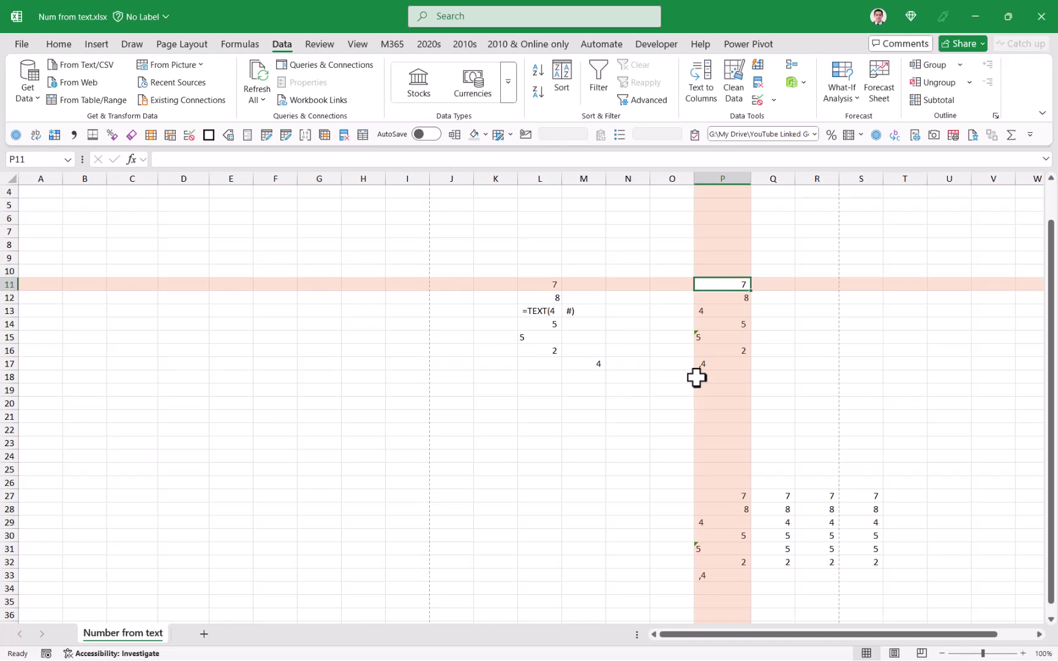
key(Up)
text(Data)
key(Return)
Step: Create a table from P10:P17 with From Table/Range and open it in Power Query
drag(737, 267, 736, 369)
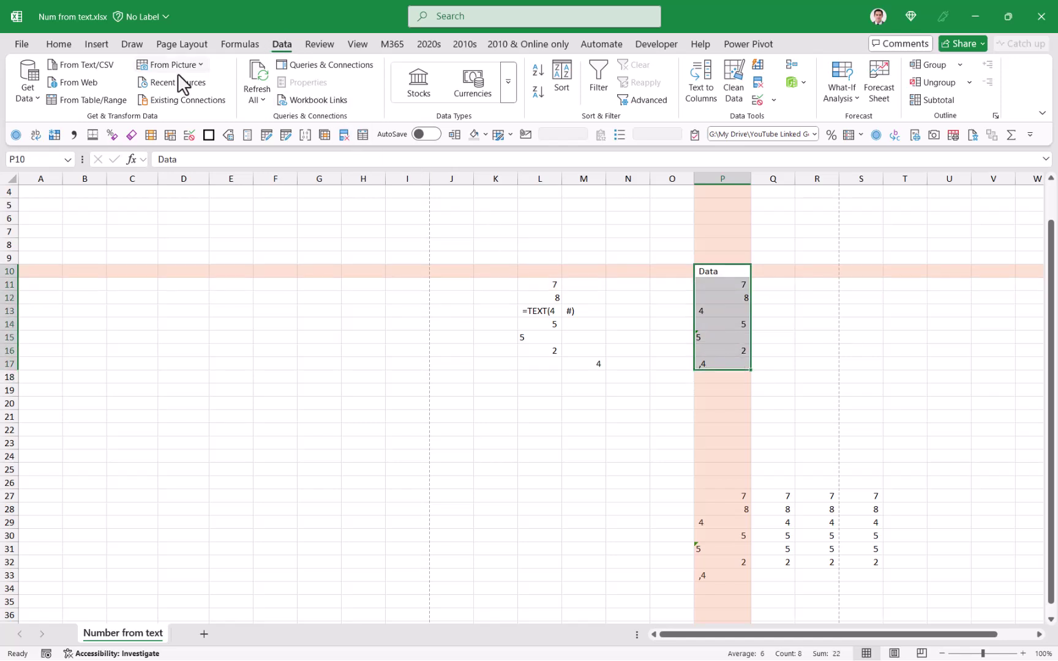
click(98, 101)
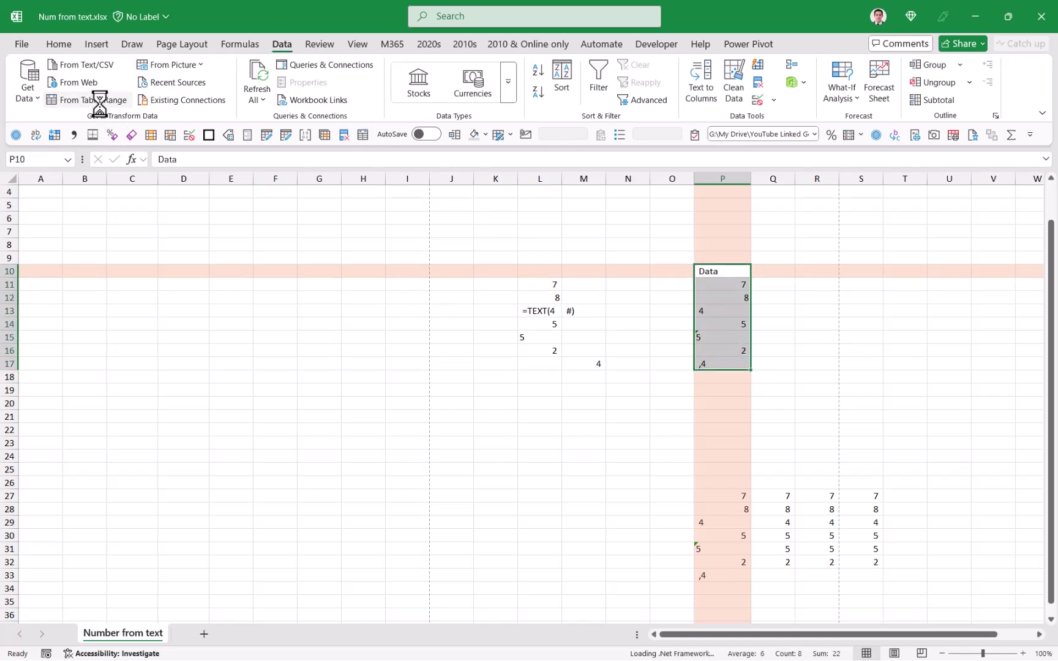
click(450, 361)
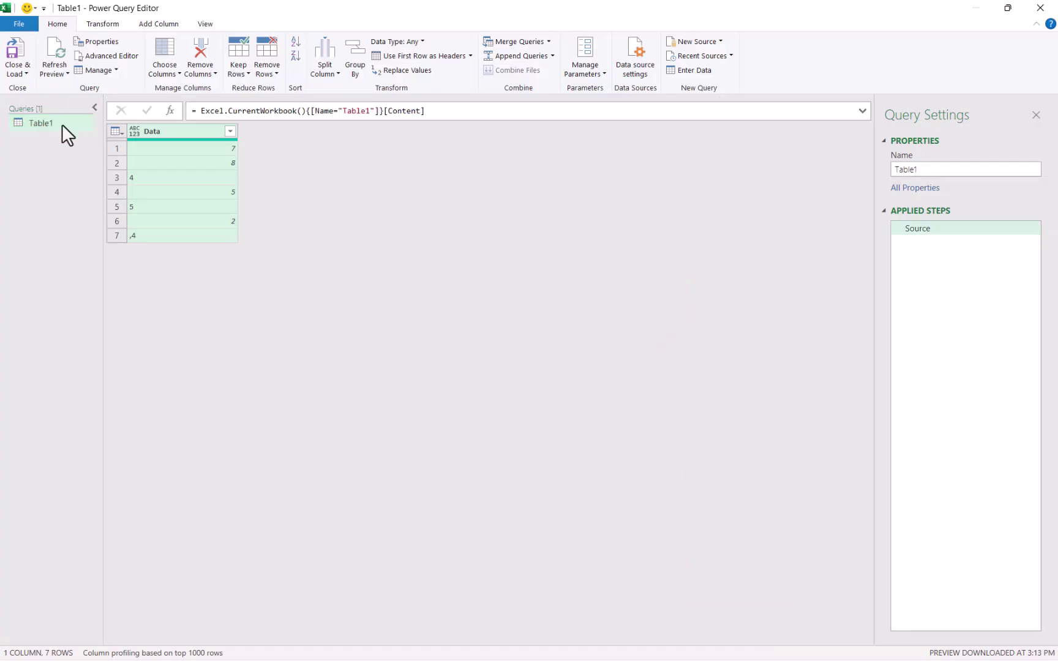
Step: Set the Data column type to Whole Number and inspect the Error in row 7
click(132, 131)
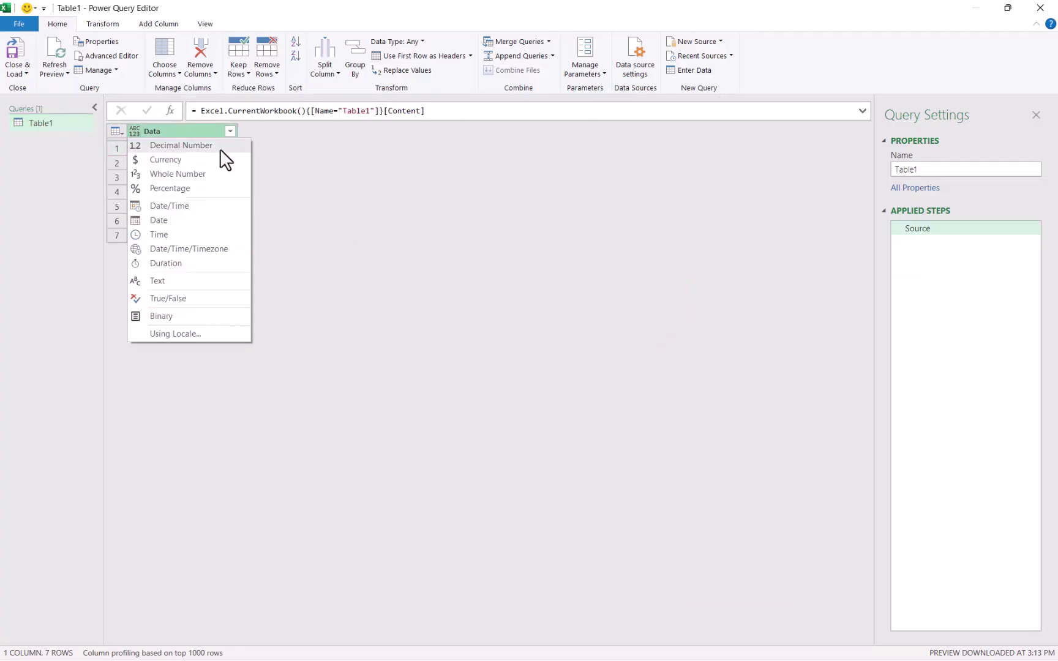
click(221, 176)
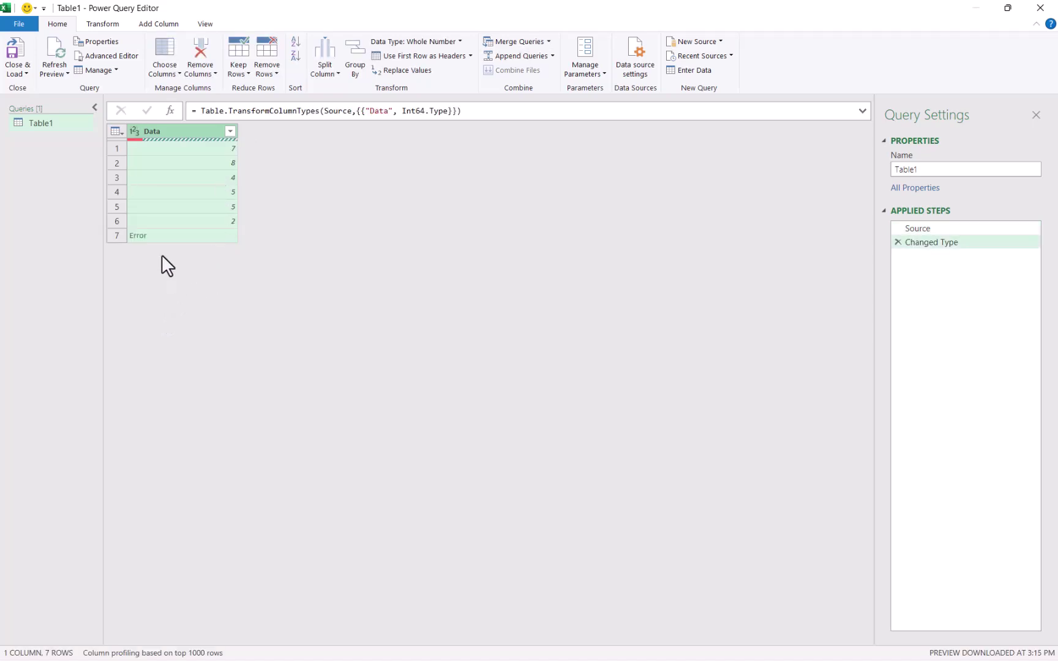
click(176, 240)
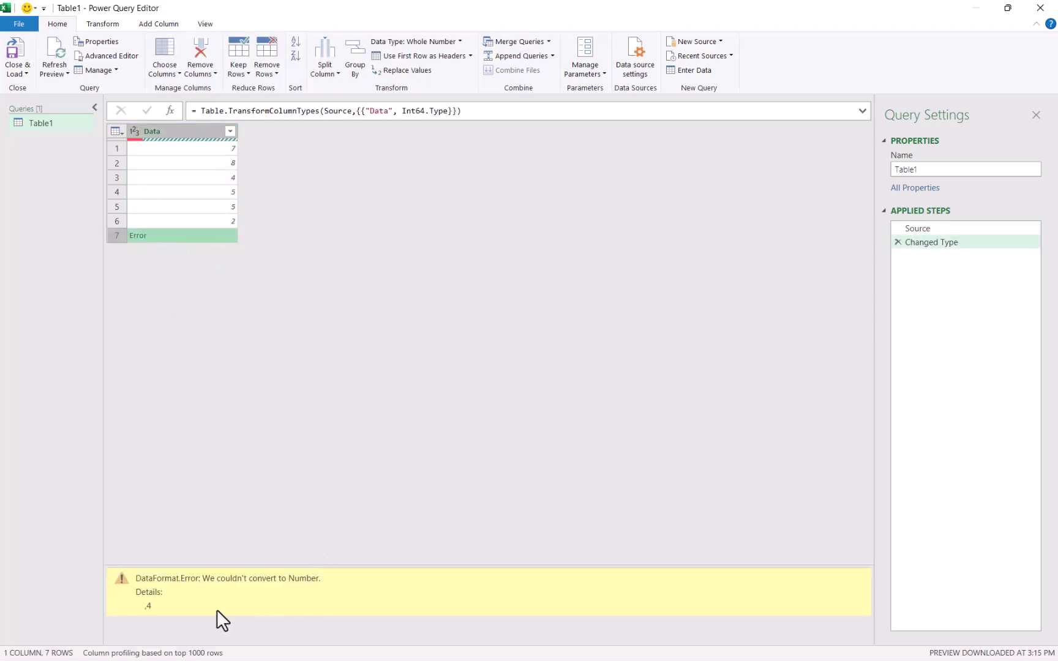
click(190, 133)
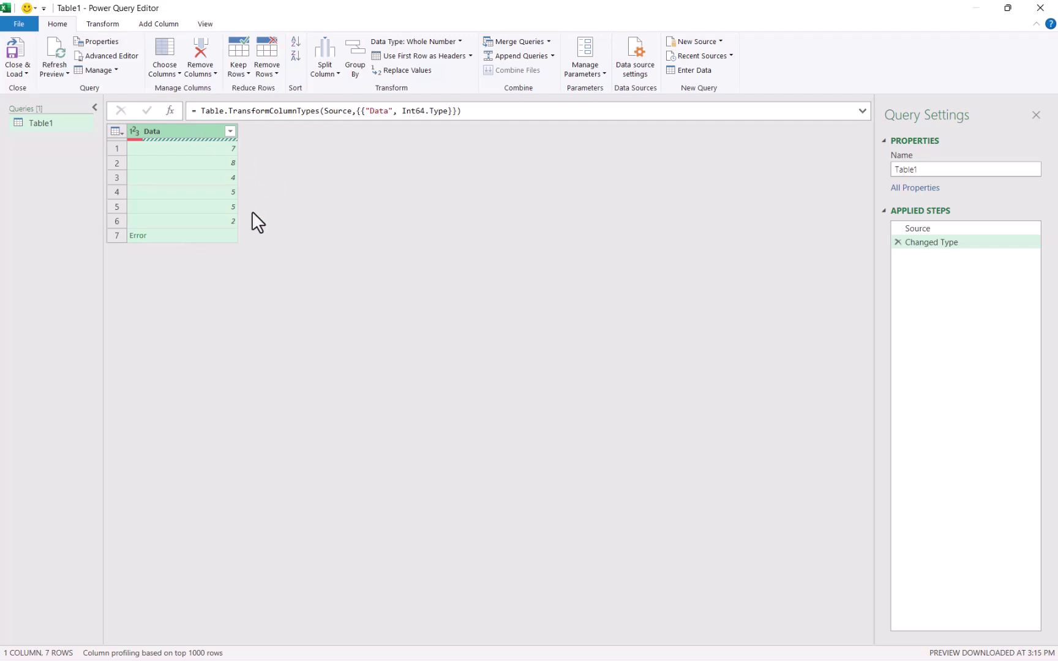
Step: Close & Load the query to a new Table1 sheet, then select A2:A7 to check the sum
click(16, 61)
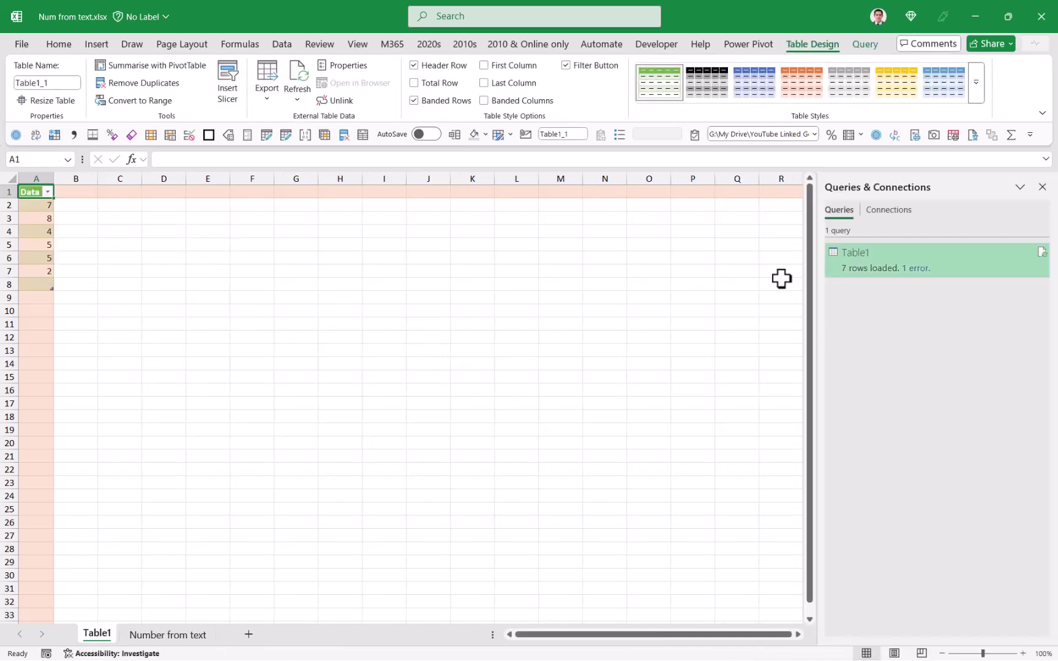
mouse_move(895, 268)
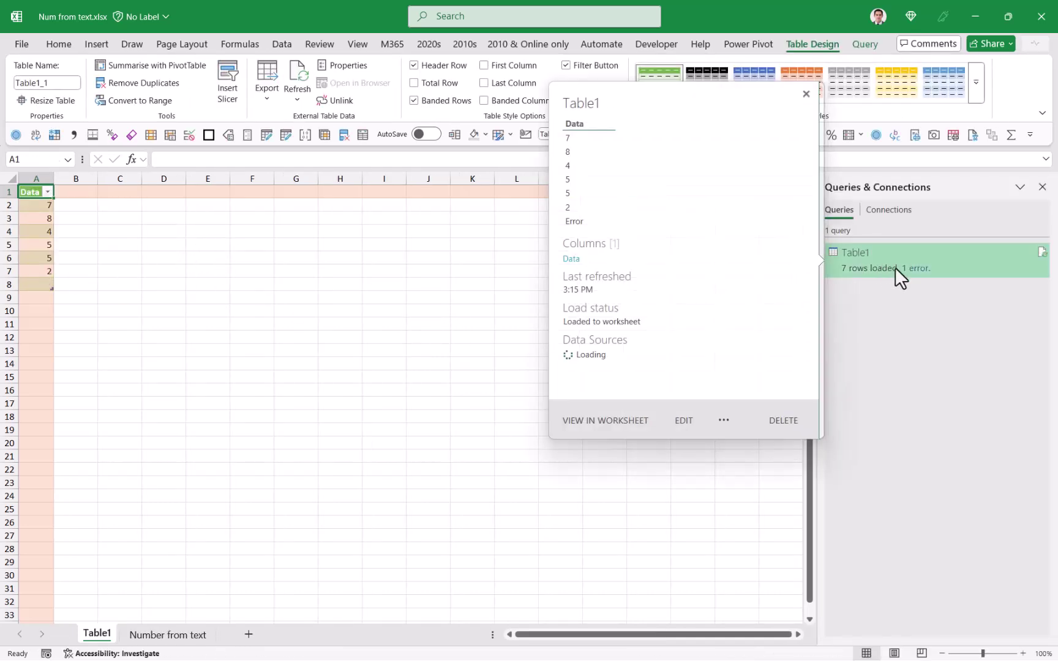
drag(43, 271, 42, 208)
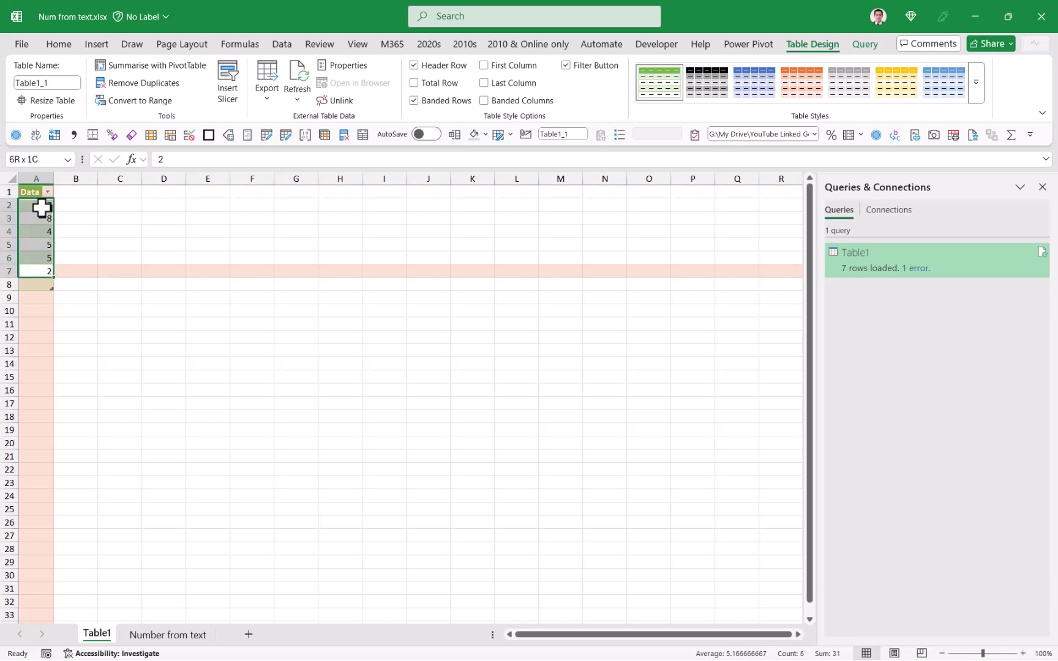
click(209, 363)
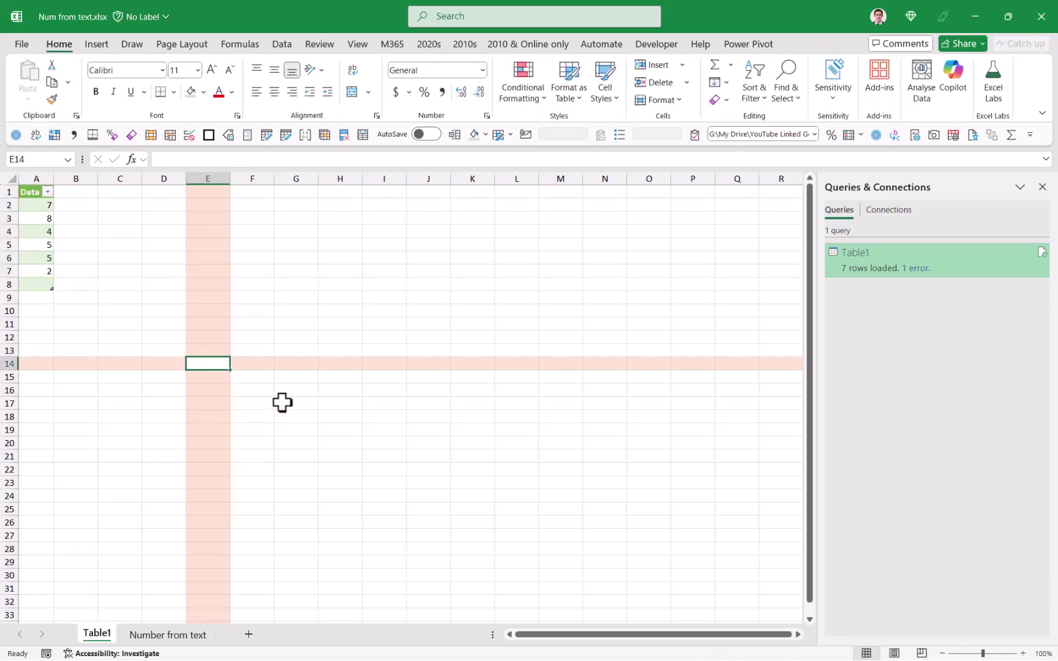